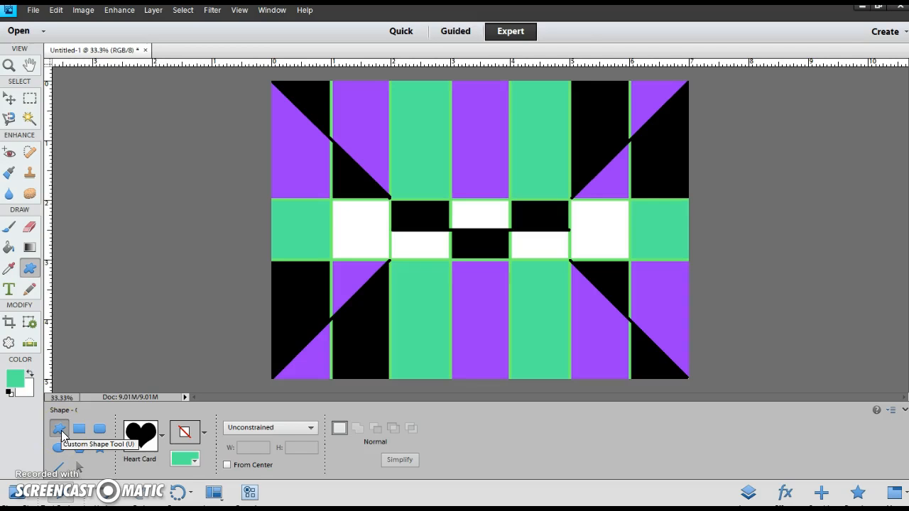
- Choose the Starburst custom shape from the All Elements Shapes set and draw it over the design's upper-right corner block
left_click(162, 437)
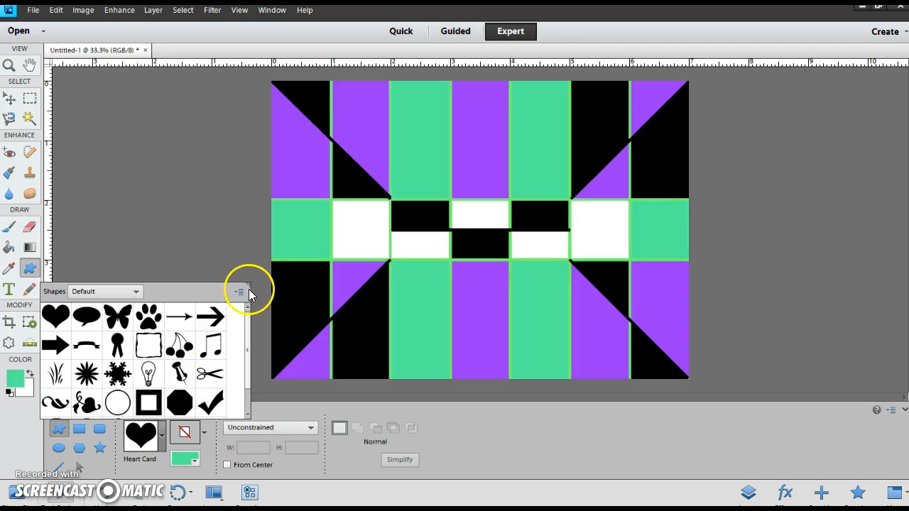
left_click_drag(249, 286, 358, 168)
left_click(325, 294)
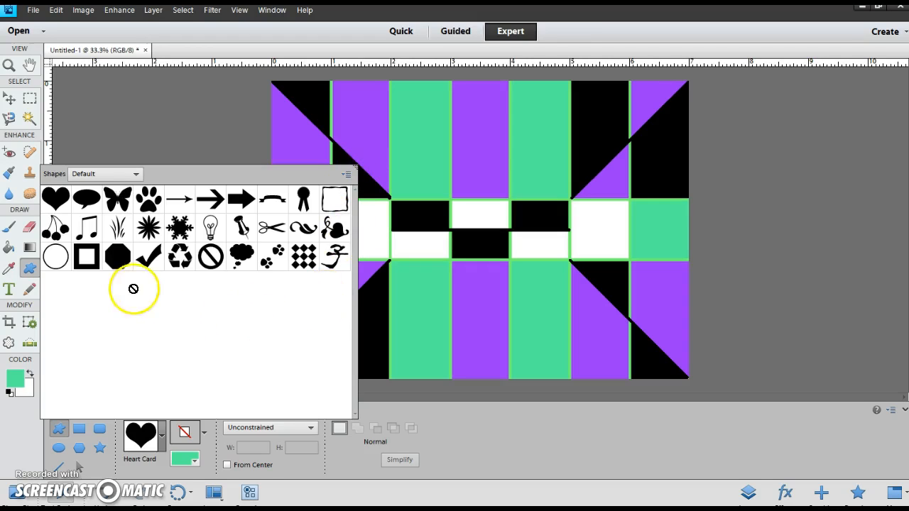
left_click(137, 174)
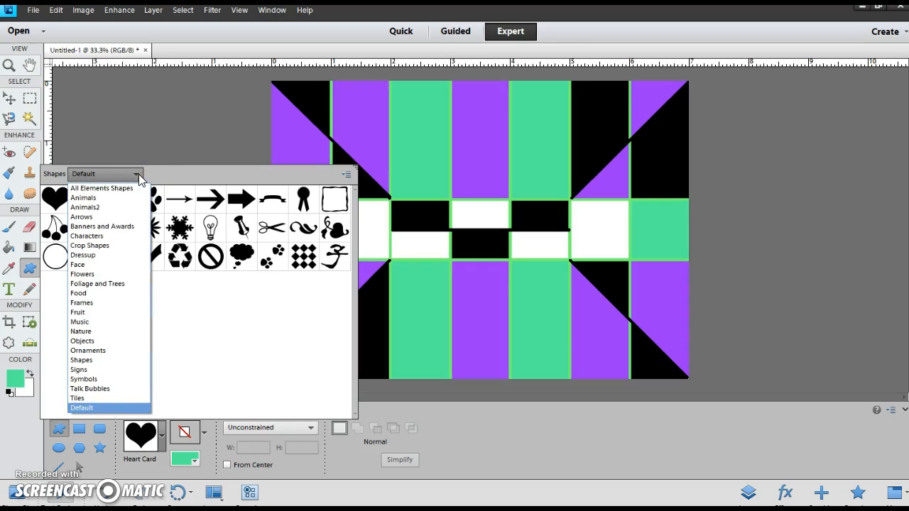
left_click(124, 187)
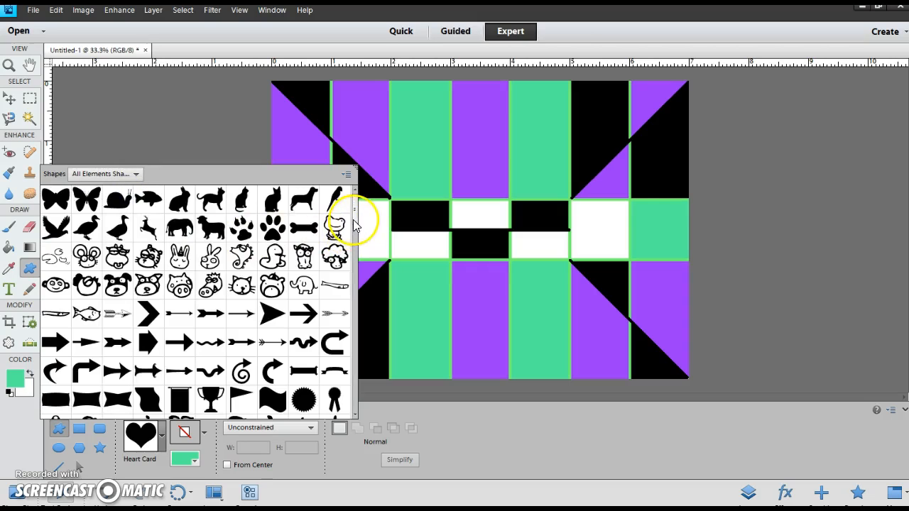
left_click_drag(354, 219, 364, 412)
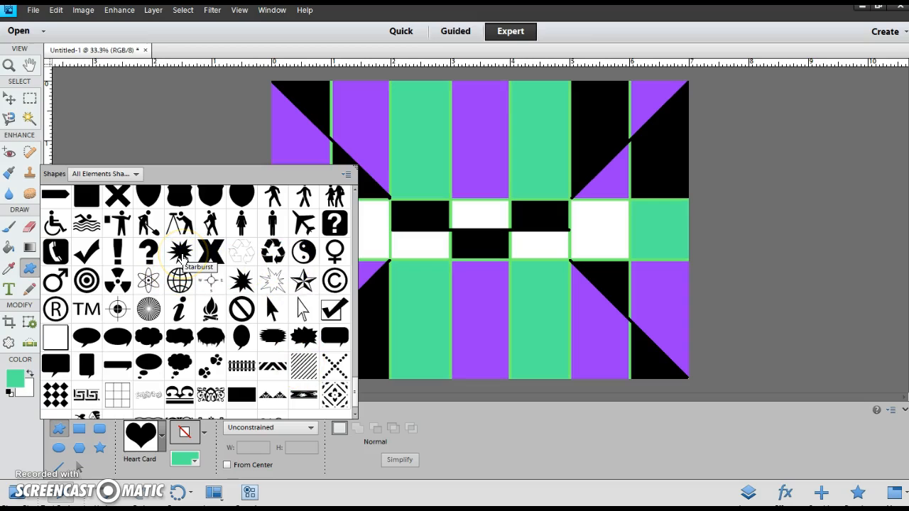
left_click(182, 256)
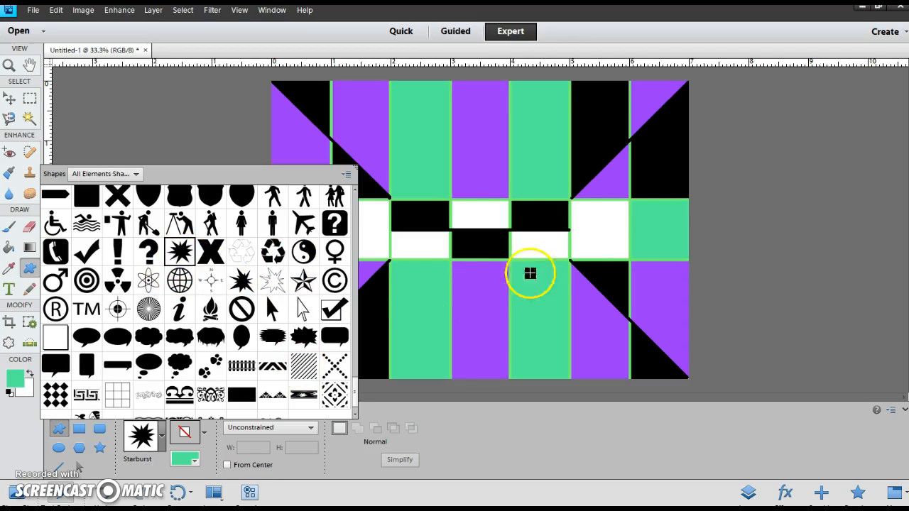
left_click(594, 145)
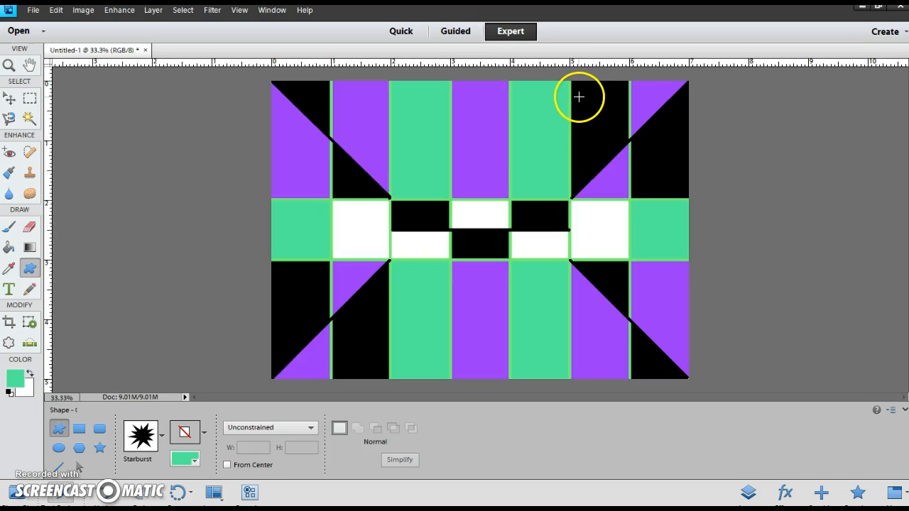
left_click_drag(578, 96, 675, 193)
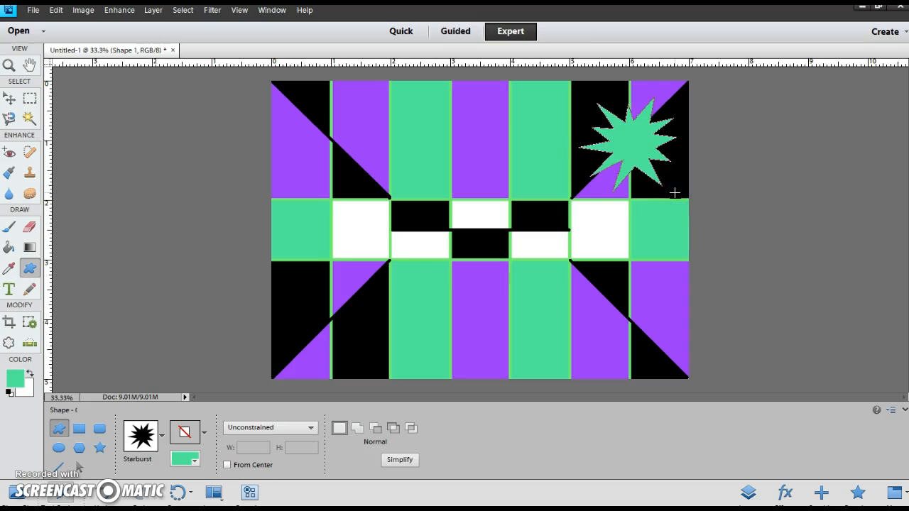
- Enlarge the starburst to about 306% width and 258% height across the design's middle, rotating it about 5.6 degrees
left_click(9, 98)
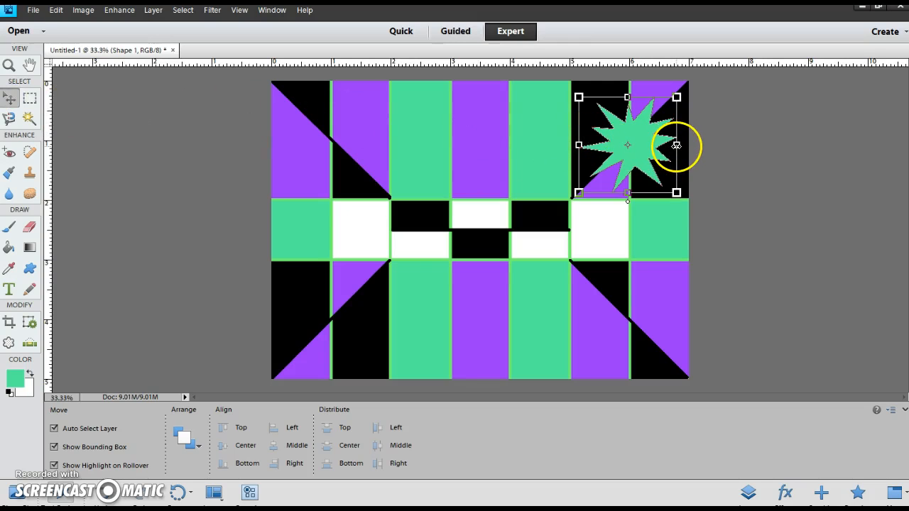
mouse_move(676, 145)
left_mouse_down()
mouse_move(471, 162)
mouse_move(582, 162)
mouse_move(658, 150)
left_mouse_up()
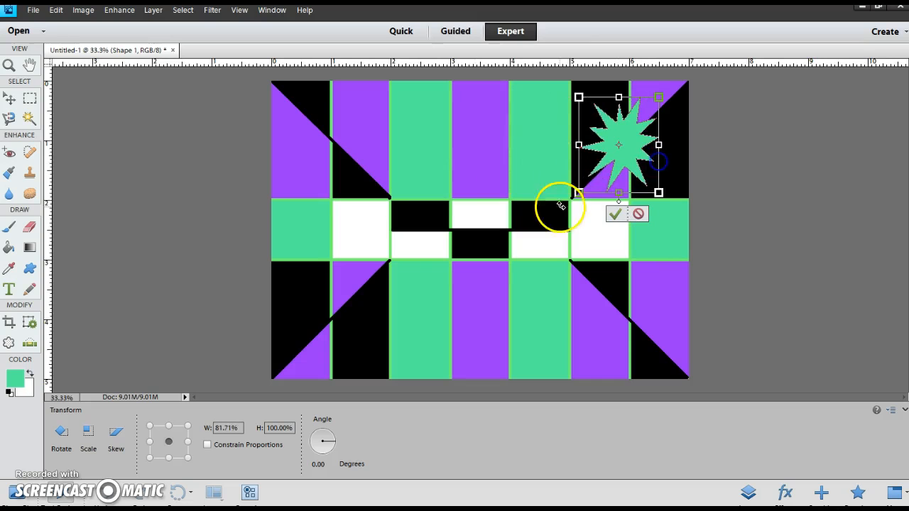
left_click_drag(579, 193, 396, 302)
left_click(359, 205)
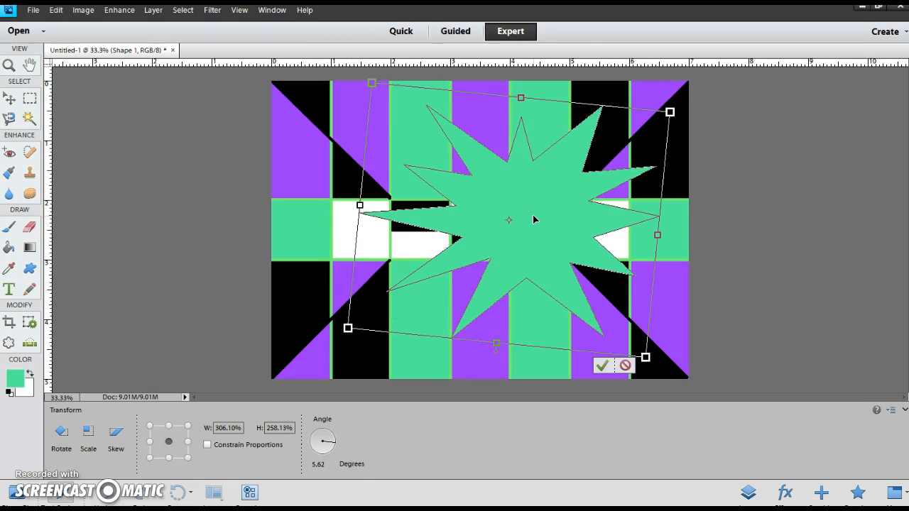
left_click(546, 232)
left_click(601, 366)
left_click(630, 361)
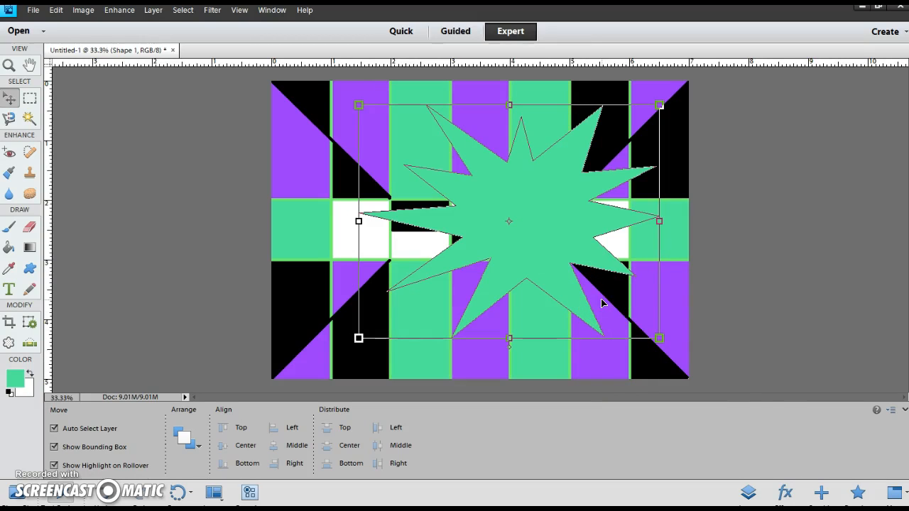
- Try the dark blue Wow Plastic style on the starburst and undo it
left_click(785, 494)
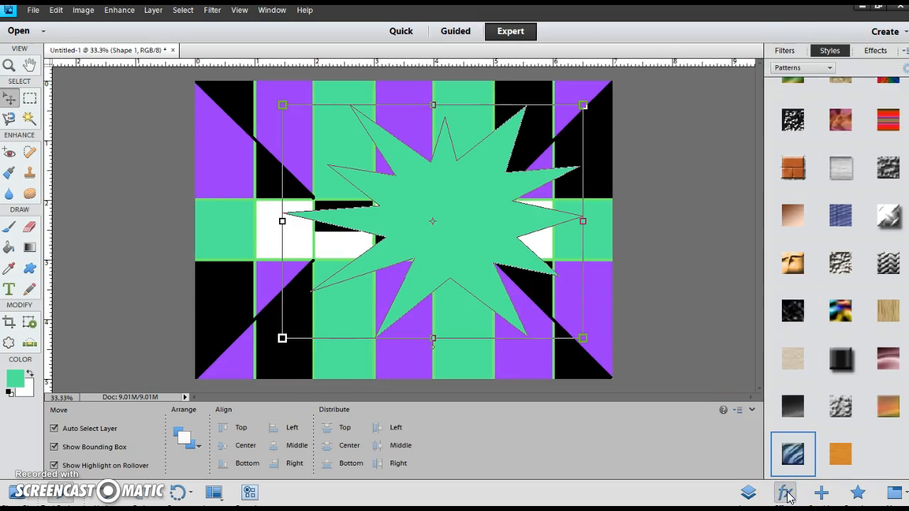
left_click(829, 67)
left_click(819, 76)
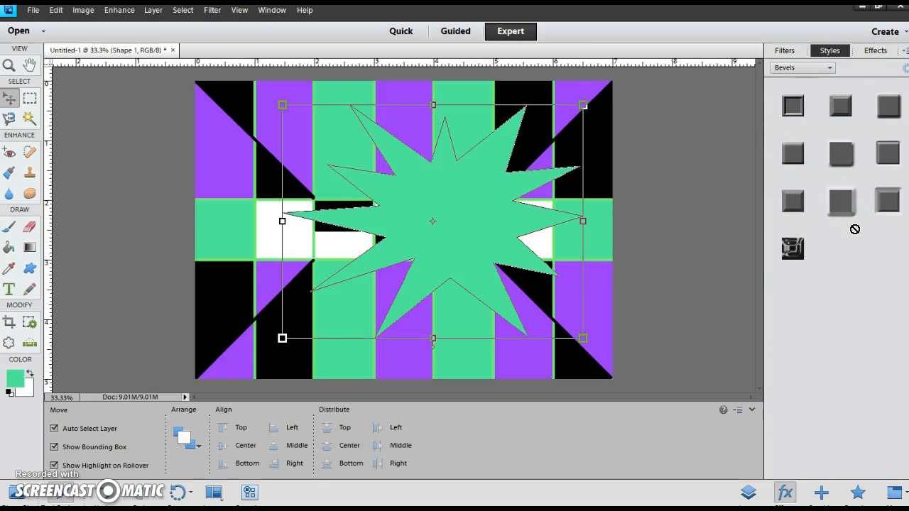
left_click(829, 67)
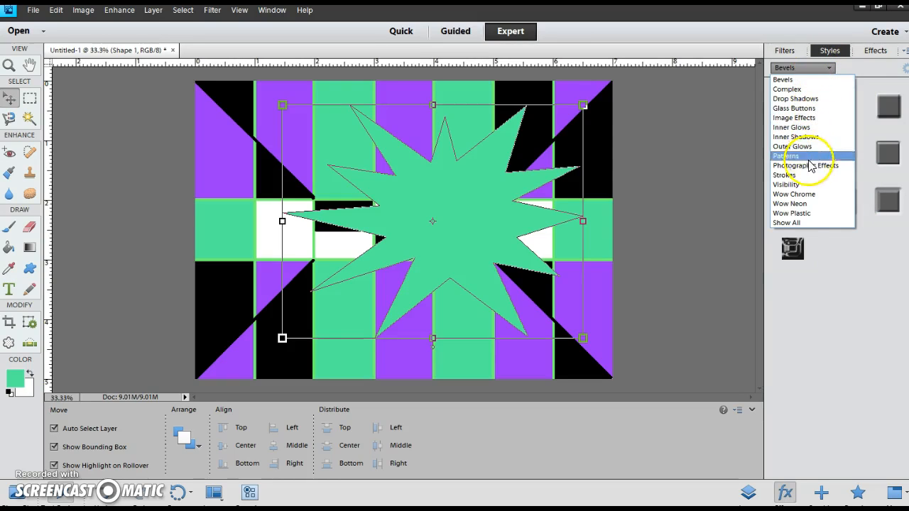
left_click(801, 213)
left_click(856, 167)
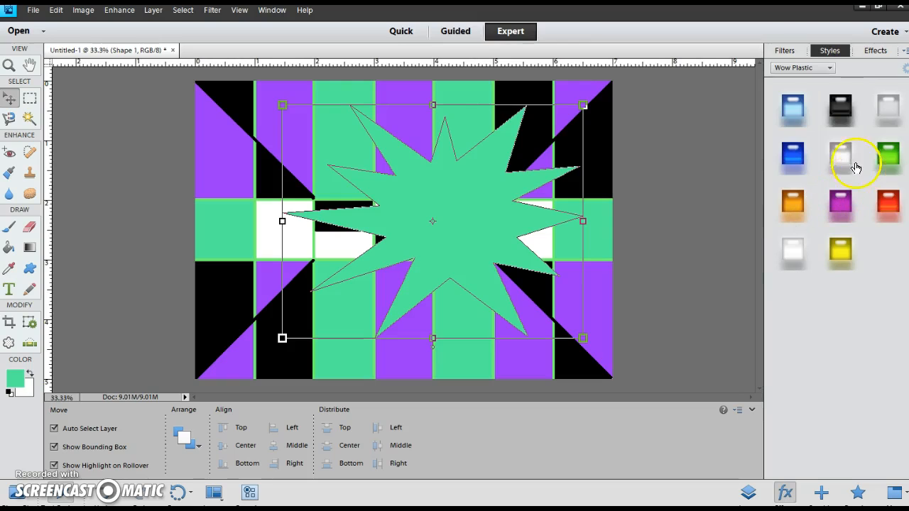
left_click(793, 156)
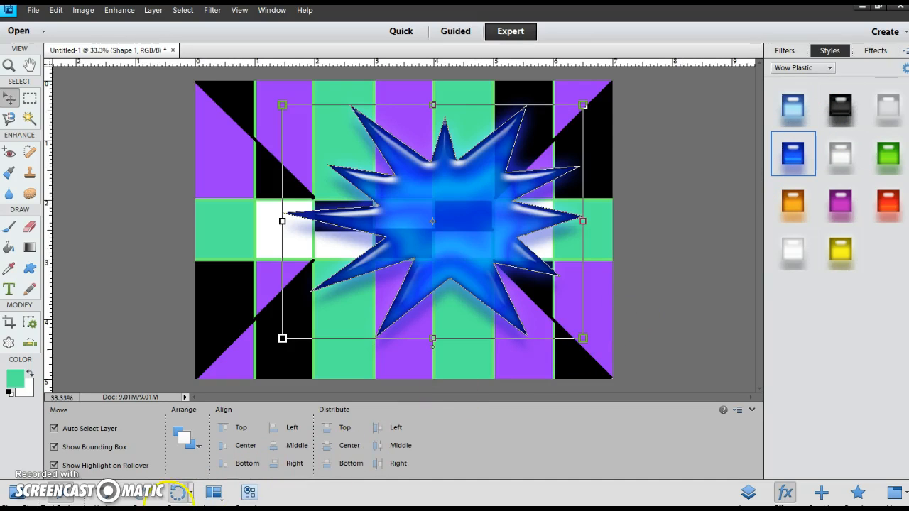
left_click(103, 500)
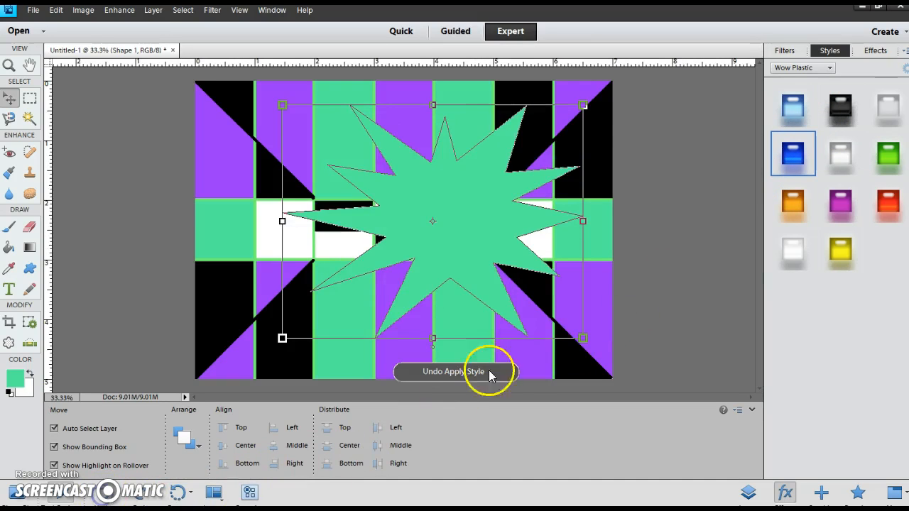
- Apply the Rose Impressions style from the Complex styles to the starburst
left_click(829, 68)
left_click(809, 90)
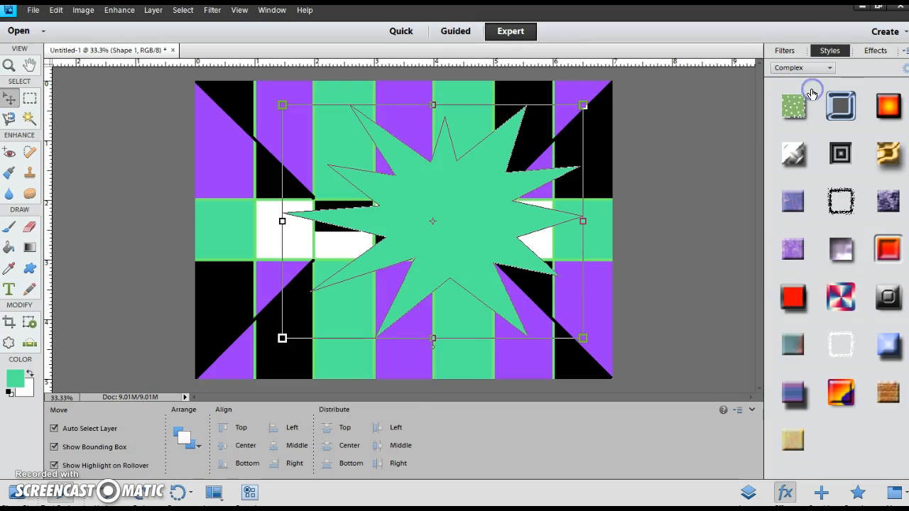
left_click(793, 347)
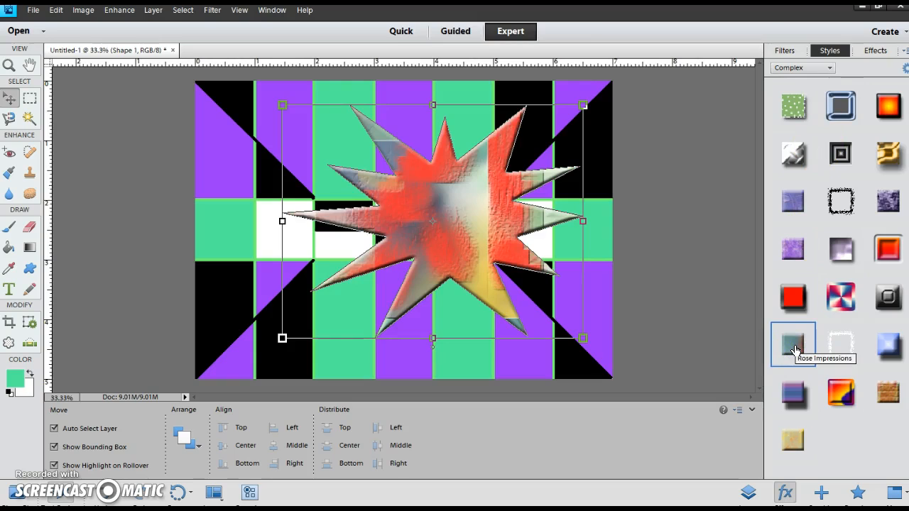
- Add the first Bevels style and the fiery orange Outer Glows style to the starburst
left_click(827, 68)
left_click(823, 76)
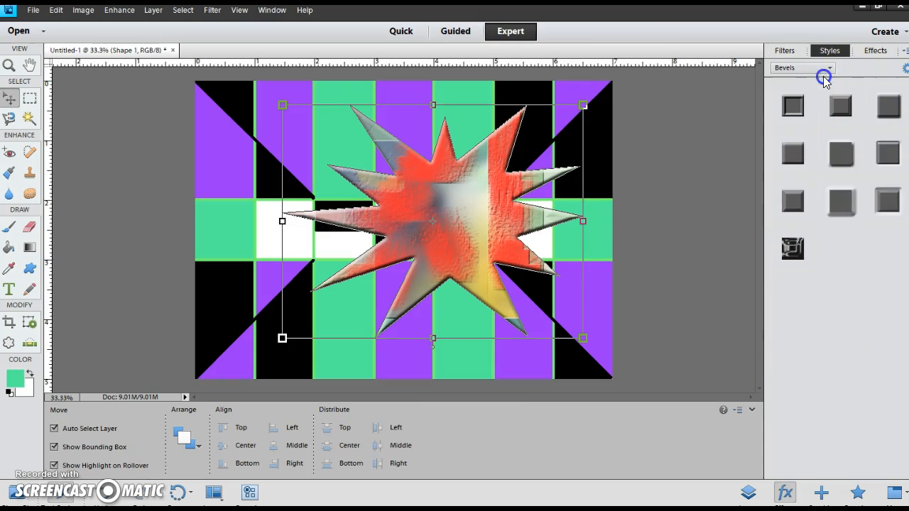
left_click(793, 108)
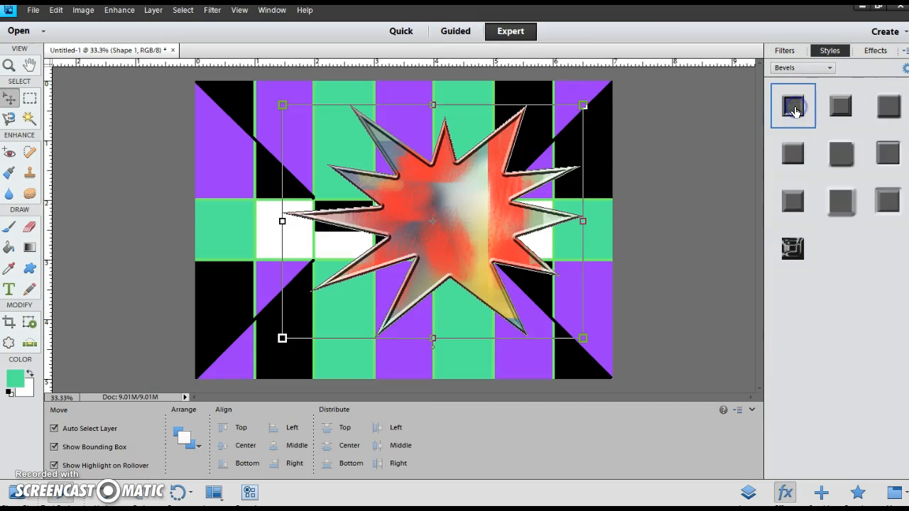
left_click(827, 67)
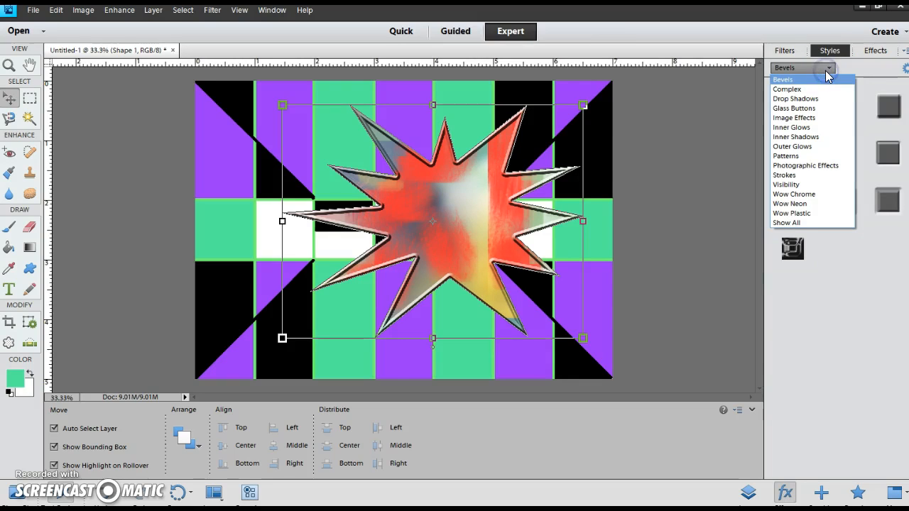
left_click(810, 146)
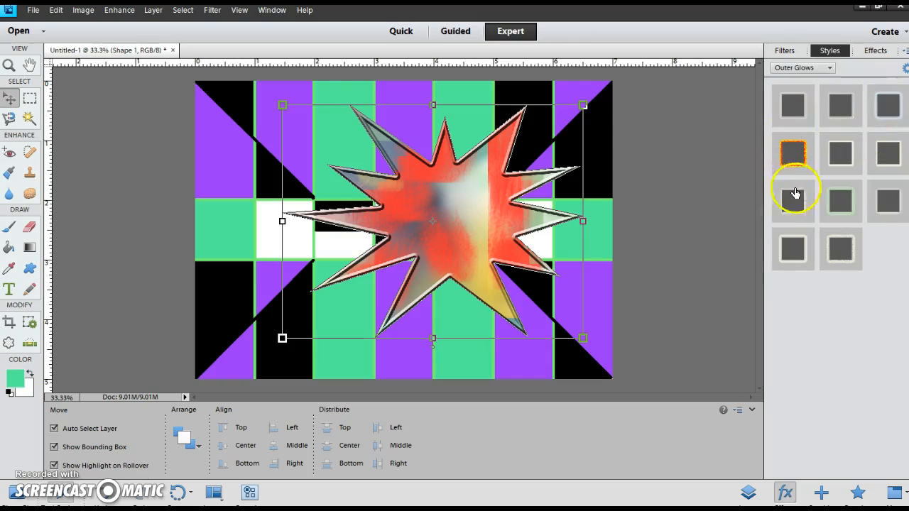
left_click(804, 153)
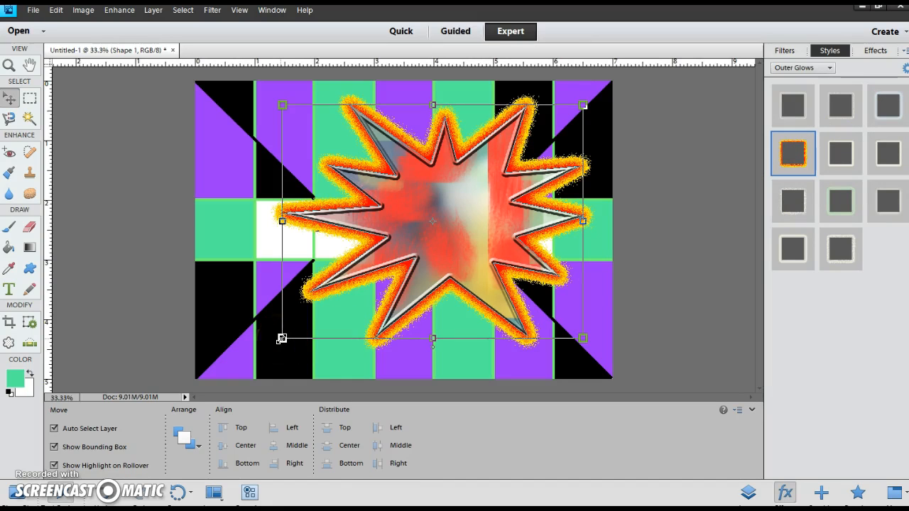
- Shrink the starburst to about 30% width and 37% height, fitted within the design's upper-right corner block
left_click_drag(282, 338, 534, 212)
left_click_drag(567, 155, 576, 153)
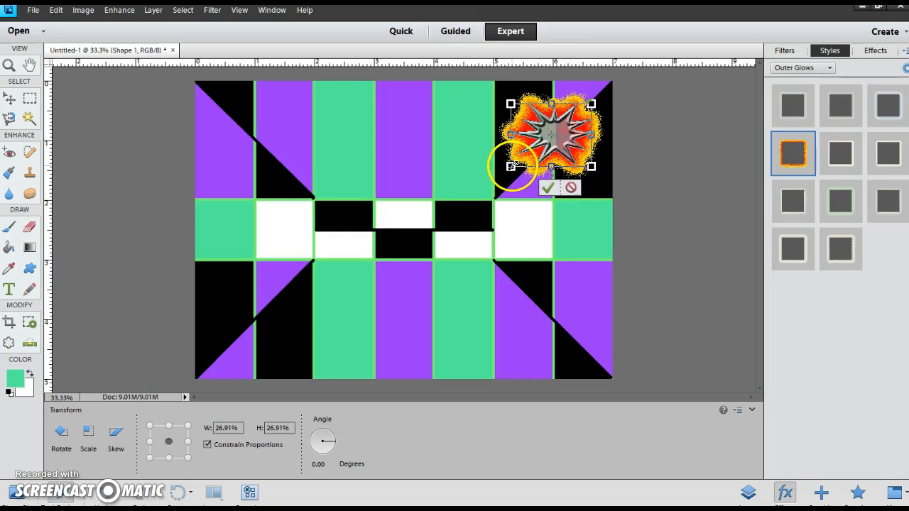
left_click_drag(510, 166, 500, 174)
left_click_drag(501, 139, 507, 139)
left_click_drag(590, 140, 599, 140)
left_click_drag(557, 106, 555, 94)
left_click_drag(553, 174, 556, 182)
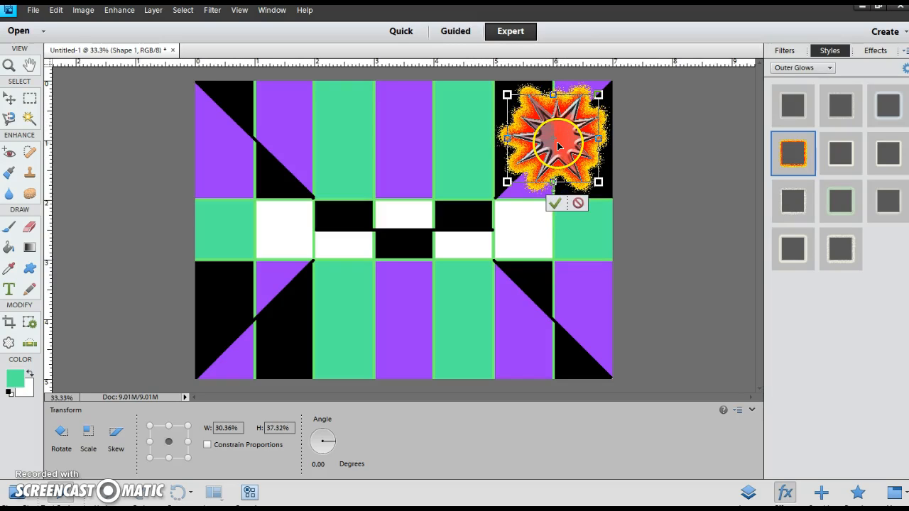
left_click(554, 203)
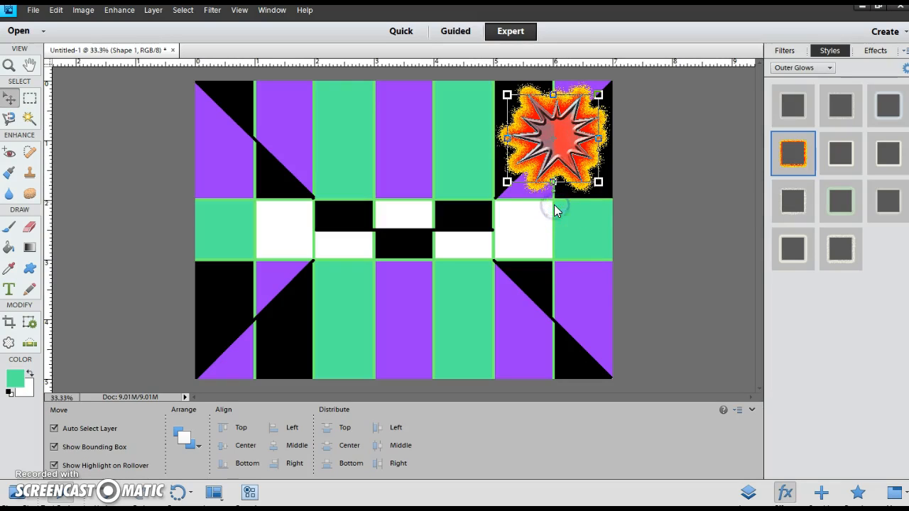
- Duplicate the starburst layer and move the copy to the design's upper-left corner block
left_click(562, 130)
left_click(154, 11)
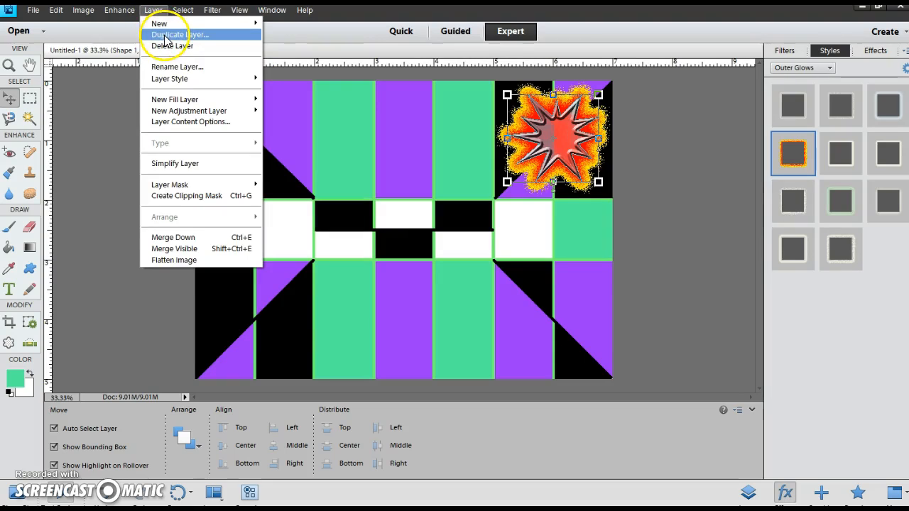
left_click(165, 35)
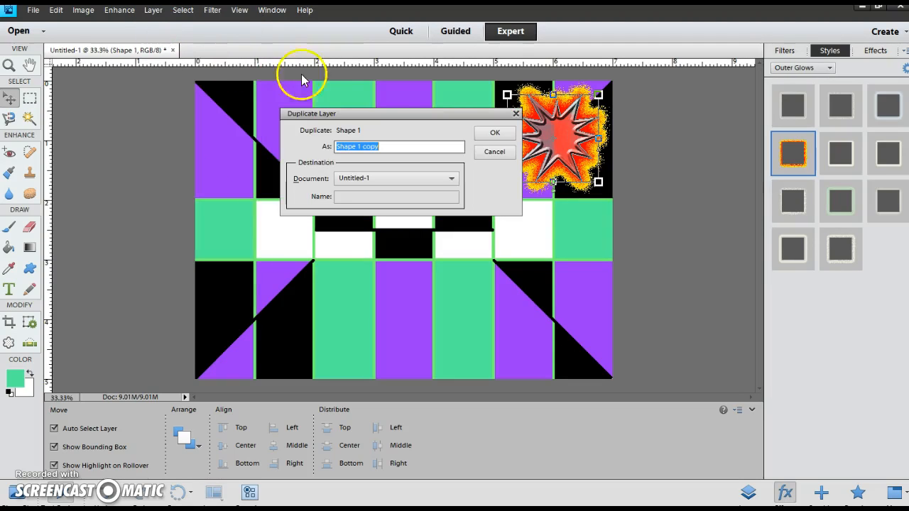
left_click(493, 131)
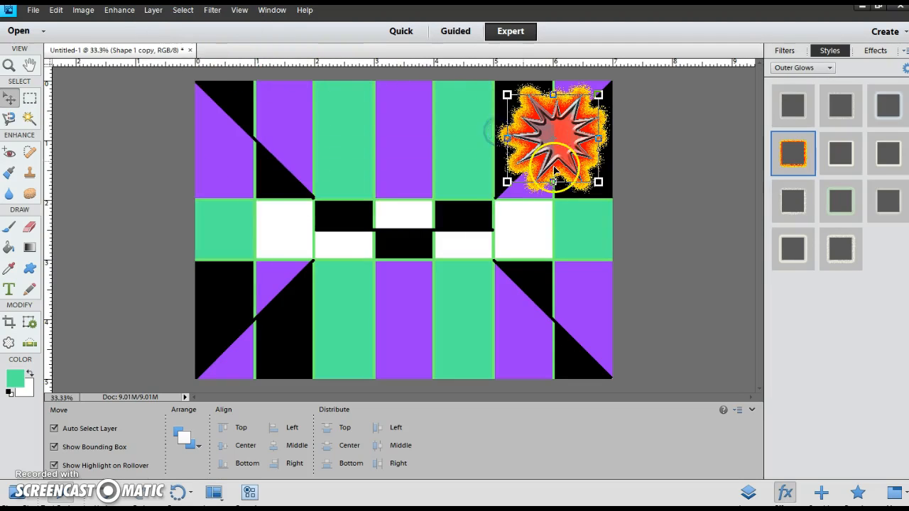
left_click_drag(554, 134, 258, 137)
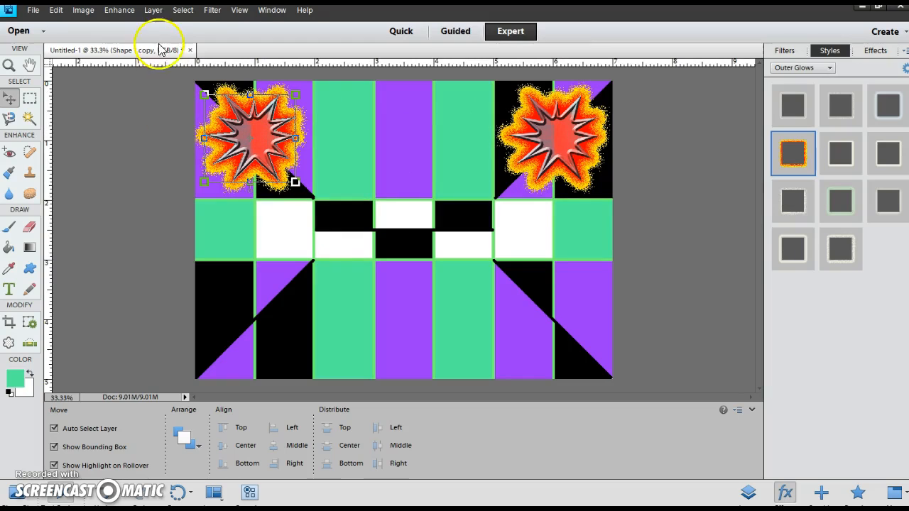
- Duplicate the upper-left starburst's layer and move the new copy straight down to the design's lower-left corner block
left_click(154, 10)
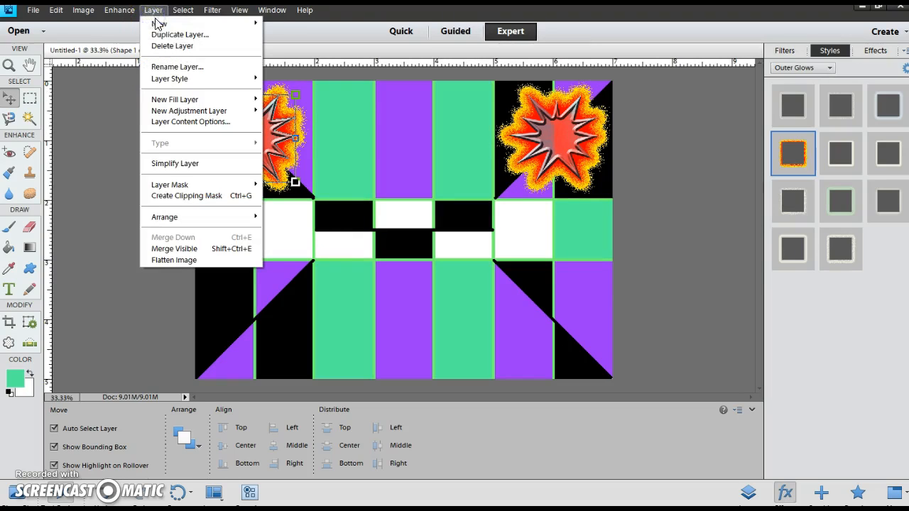
left_click(179, 35)
left_click(490, 134)
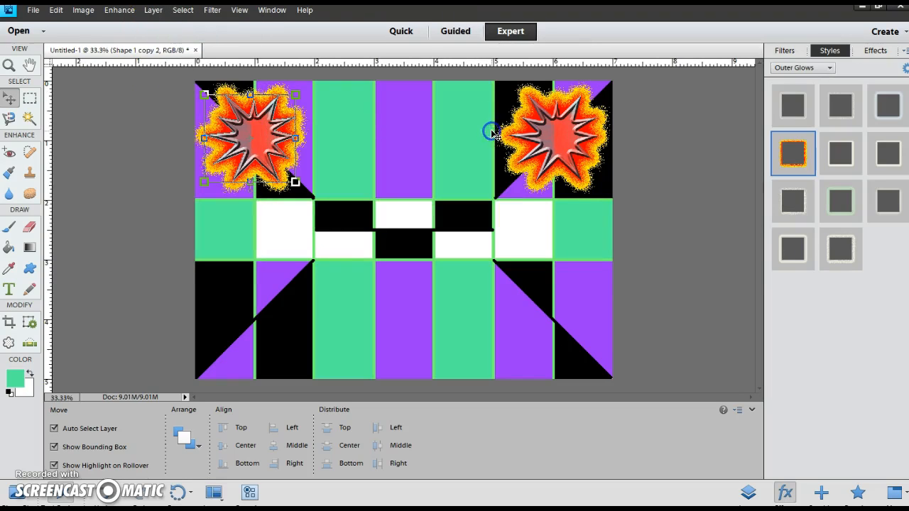
left_click_drag(252, 135, 252, 313)
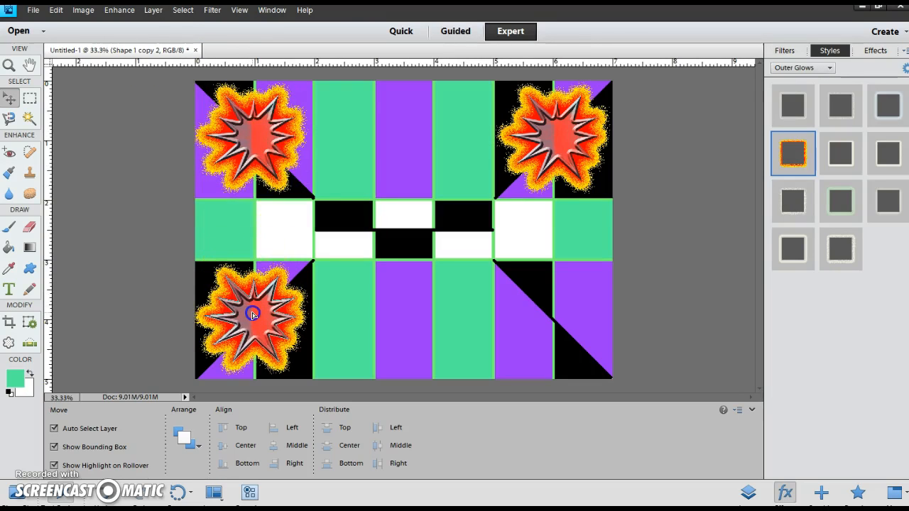
- Duplicate the lower-left starburst's layer and move the new copy straight across to the design's lower-right corner block
left_click(152, 10)
left_click(164, 33)
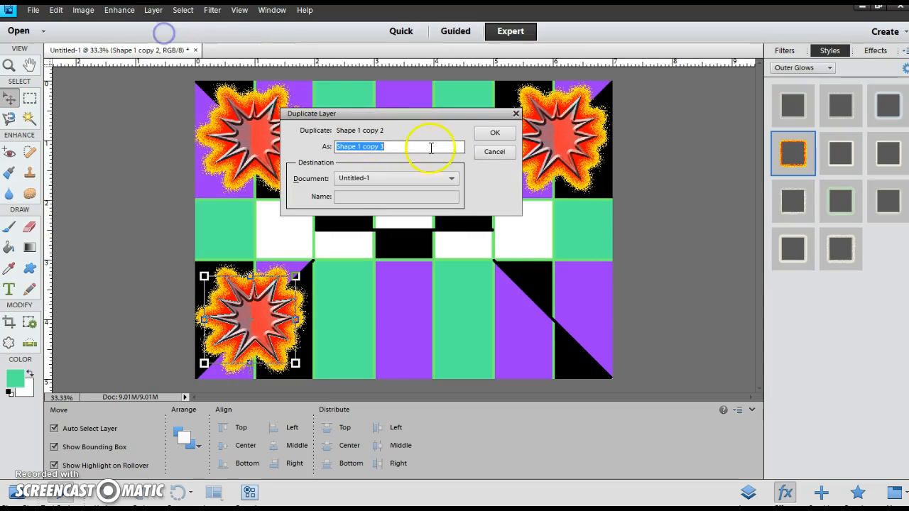
left_click(494, 133)
left_click_drag(252, 320, 561, 316)
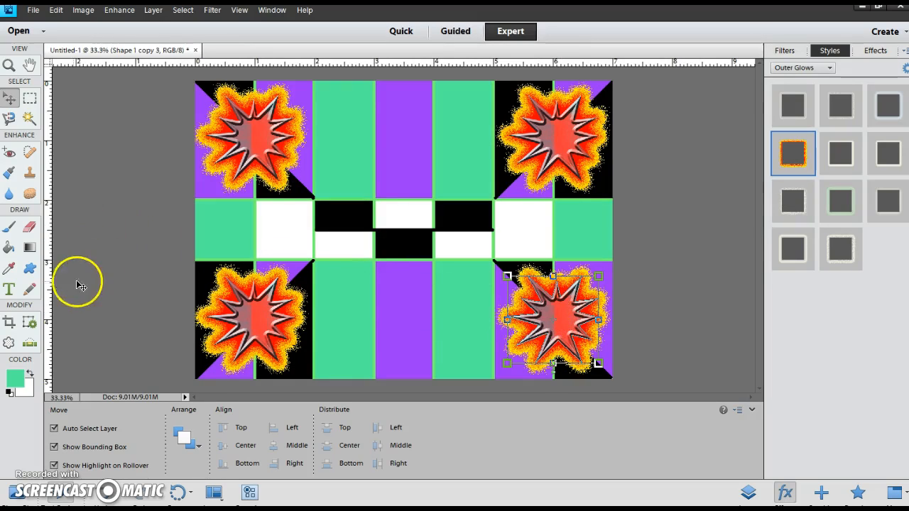
left_click(29, 269)
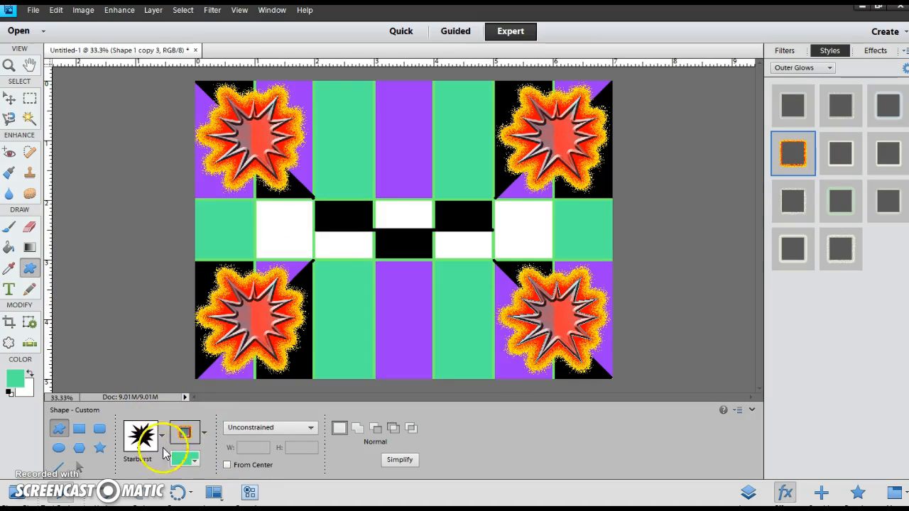
left_click(204, 433)
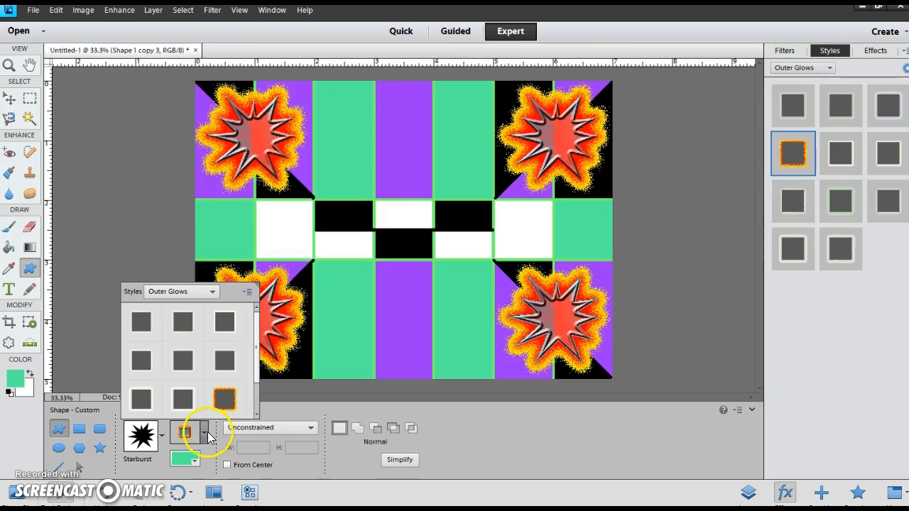
left_click(248, 294)
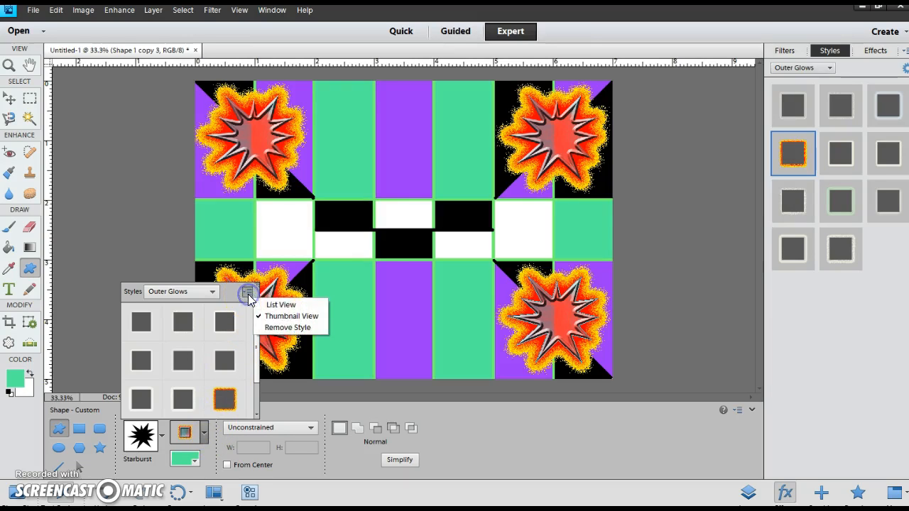
left_click(272, 328)
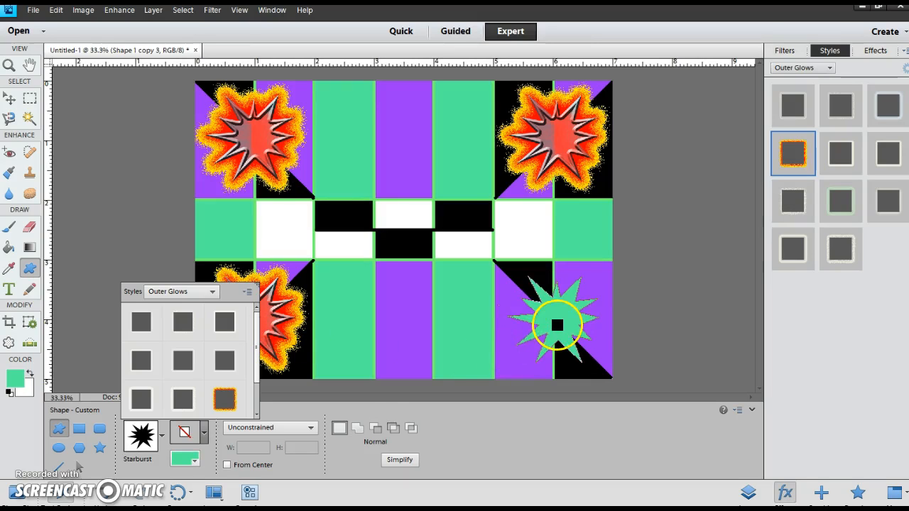
left_click(104, 490)
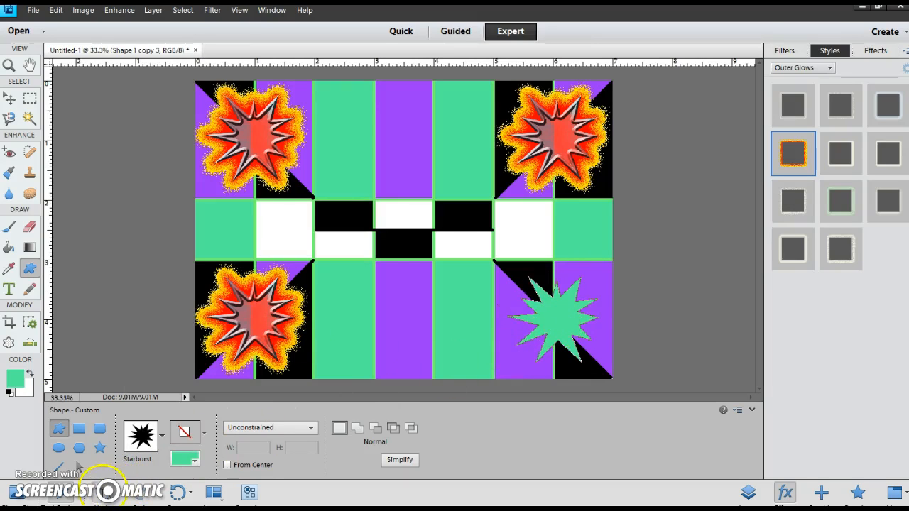
- Draw a Radioactive custom shape about 2 ruler units wide across the three stripes between the upper starbursts
left_click(162, 438)
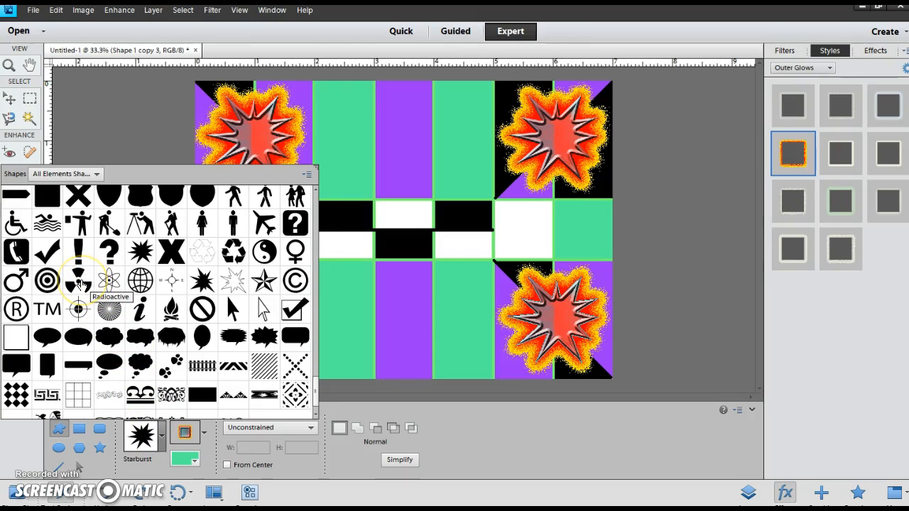
left_click(80, 283)
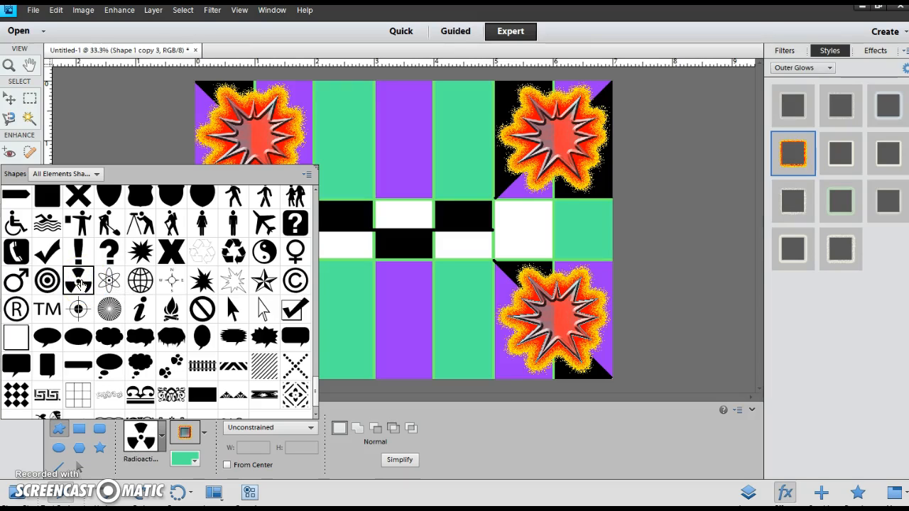
left_click(345, 106)
left_click_drag(348, 106, 465, 182)
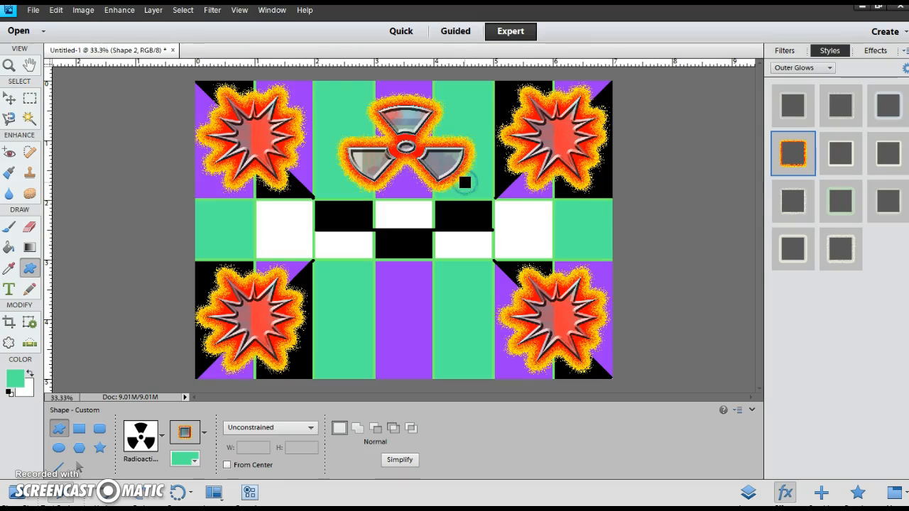
- Remove the radioactive shape's style and stretch it upward to about 123% height, keeping the width at 100%
left_click(205, 435)
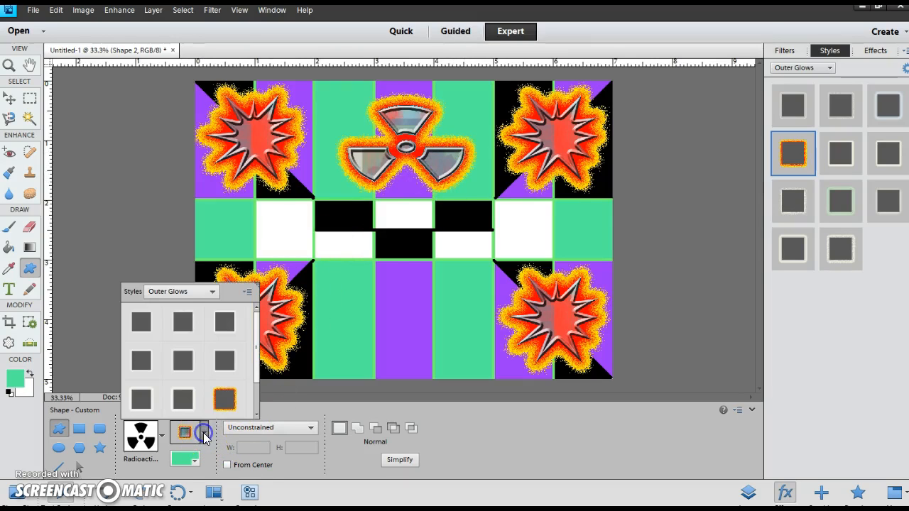
left_click(248, 291)
left_click(279, 327)
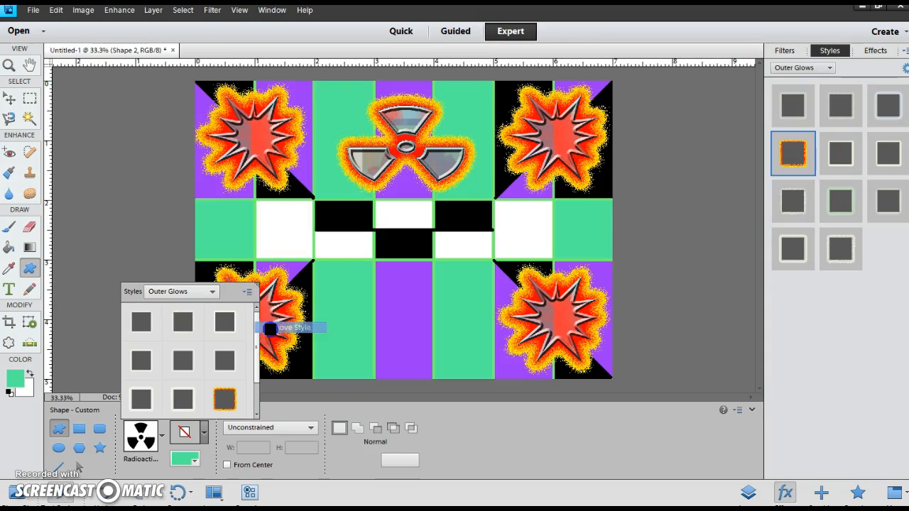
left_click(11, 103)
left_click_drag(406, 104, 406, 85)
left_click_drag(444, 149, 442, 158)
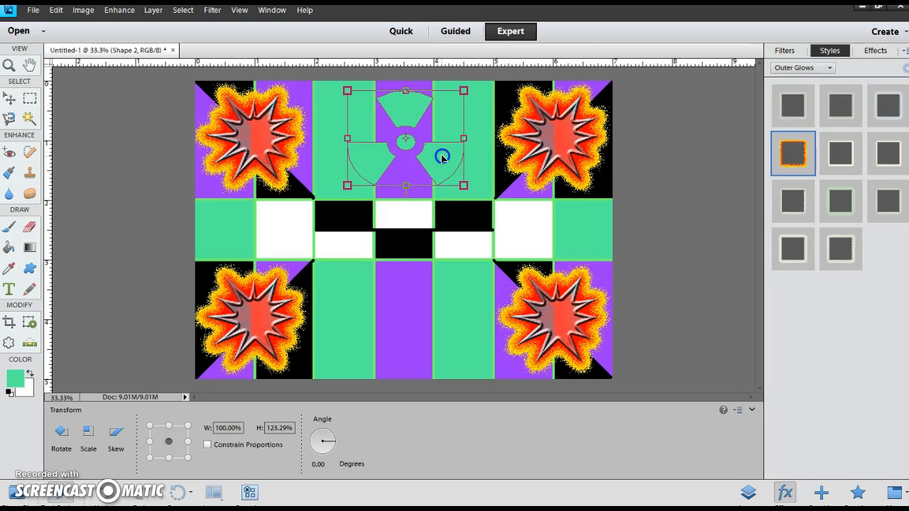
double_click(441, 161)
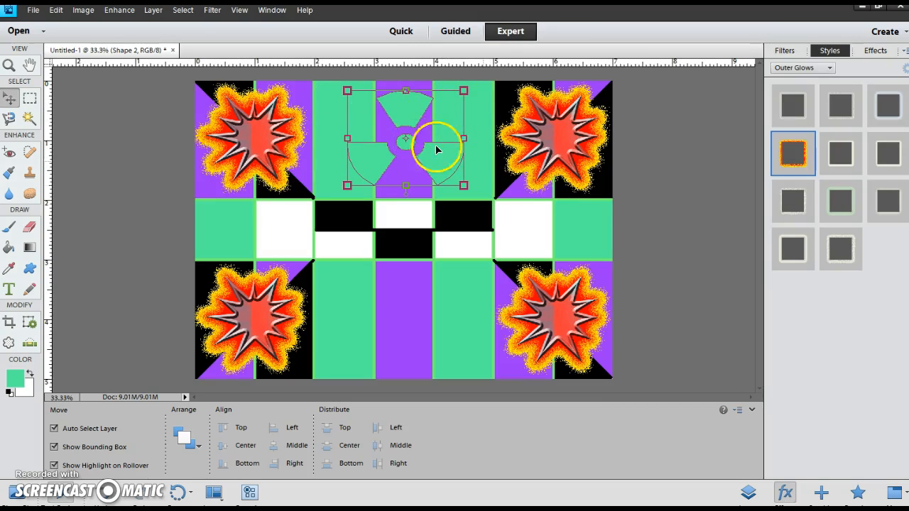
- Add the light green glowing Wow Neon style and the green dotted Complex style to the radioactive shape
left_click(829, 68)
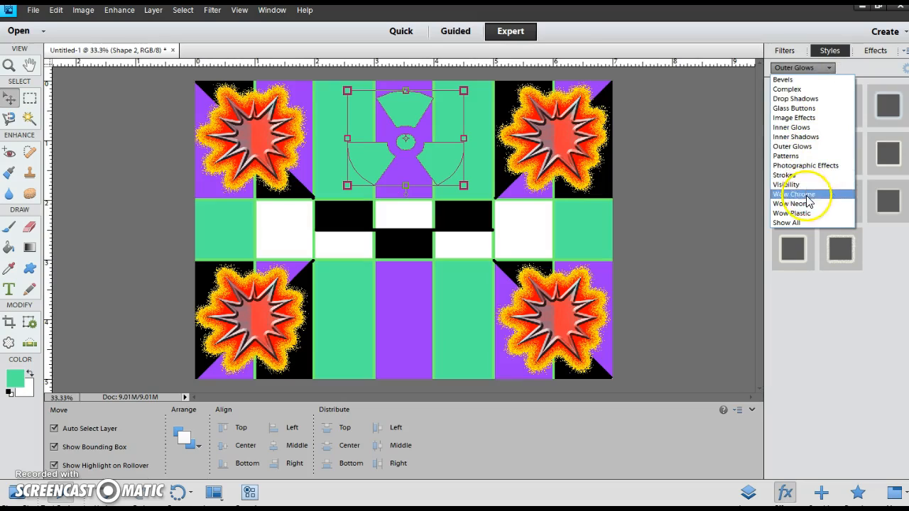
left_click(806, 204)
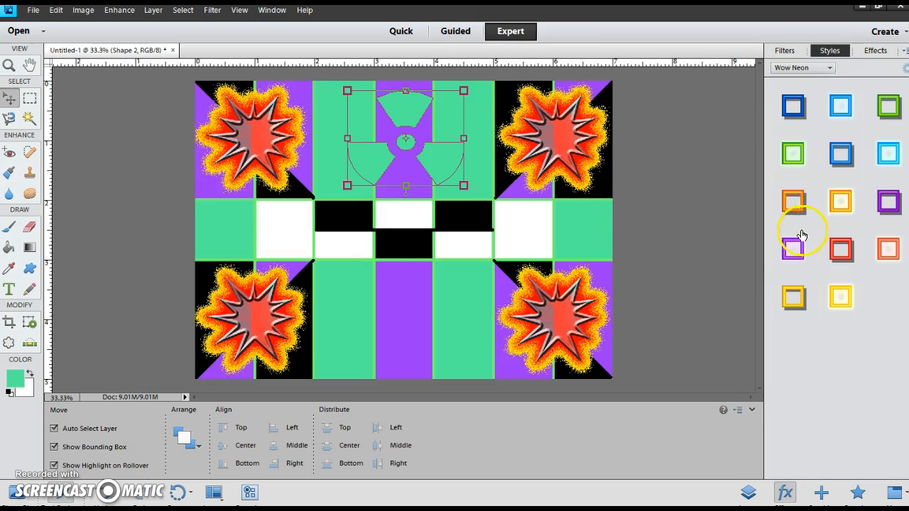
left_click(793, 156)
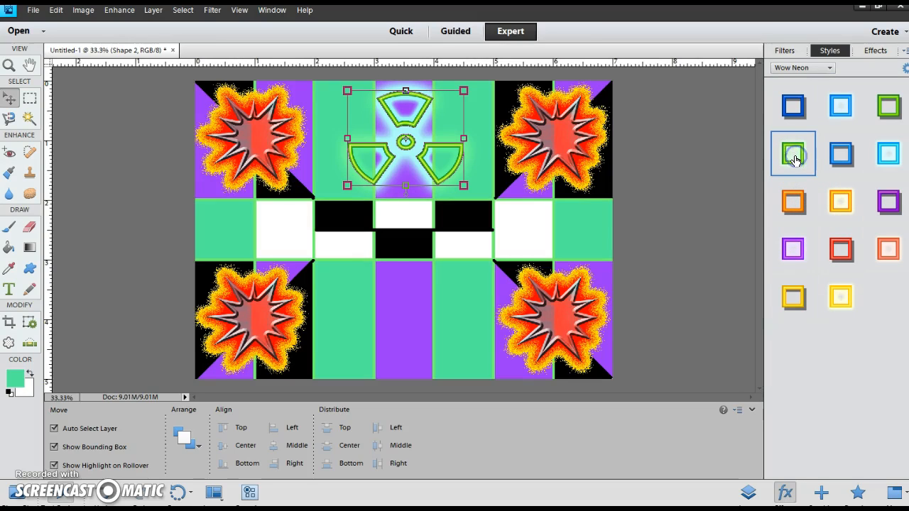
left_click(828, 68)
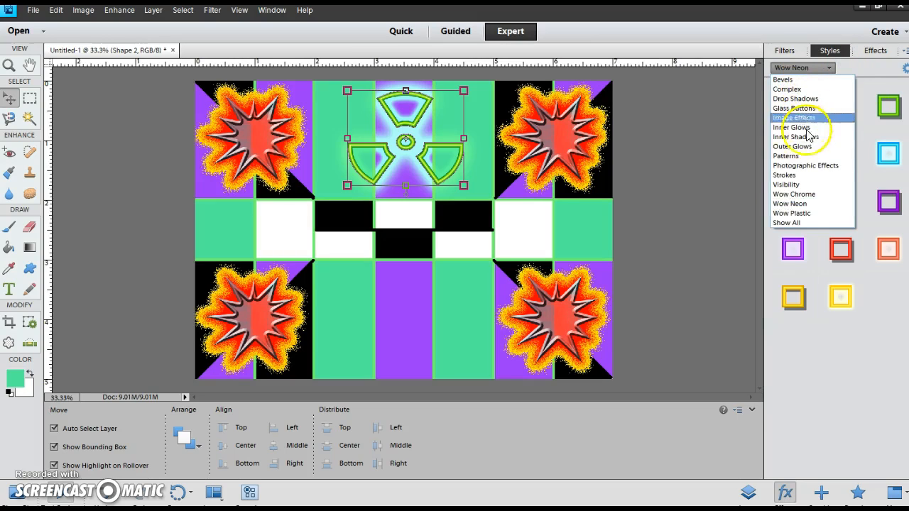
left_click(807, 91)
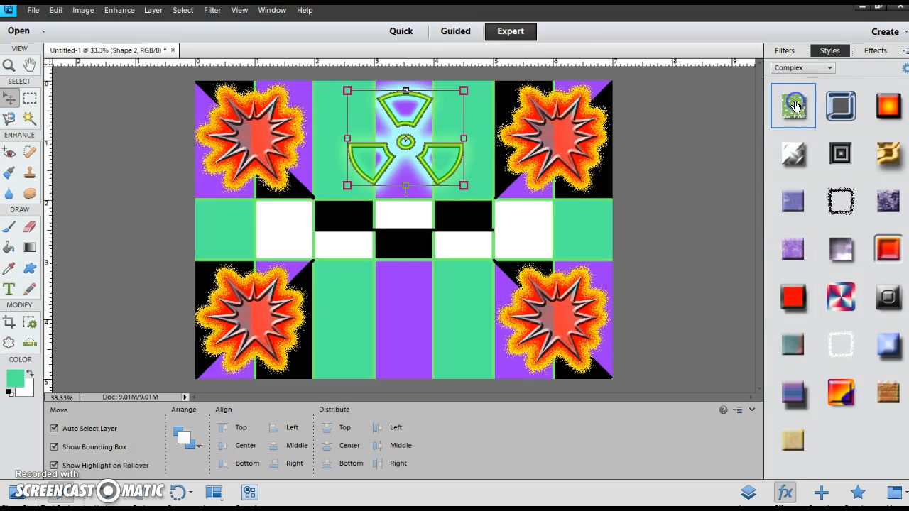
left_click(795, 105)
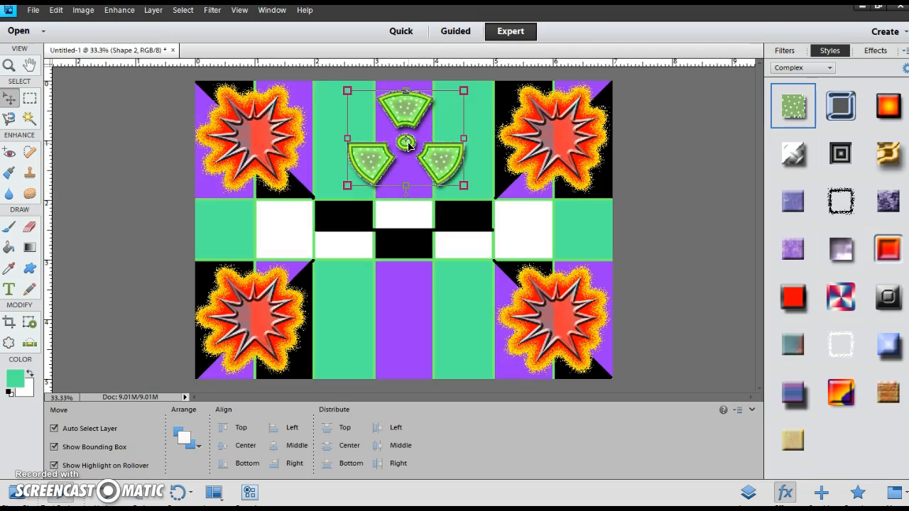
- Duplicate the radioactive shape's layer and place the copy between the lower starbursts, flipped vertically at about -83% height
left_click(153, 10)
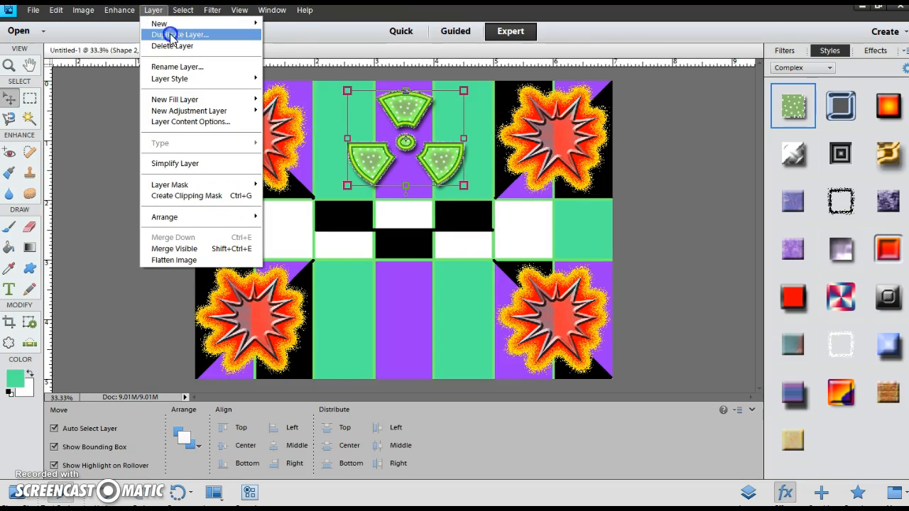
left_click(170, 35)
left_click(491, 135)
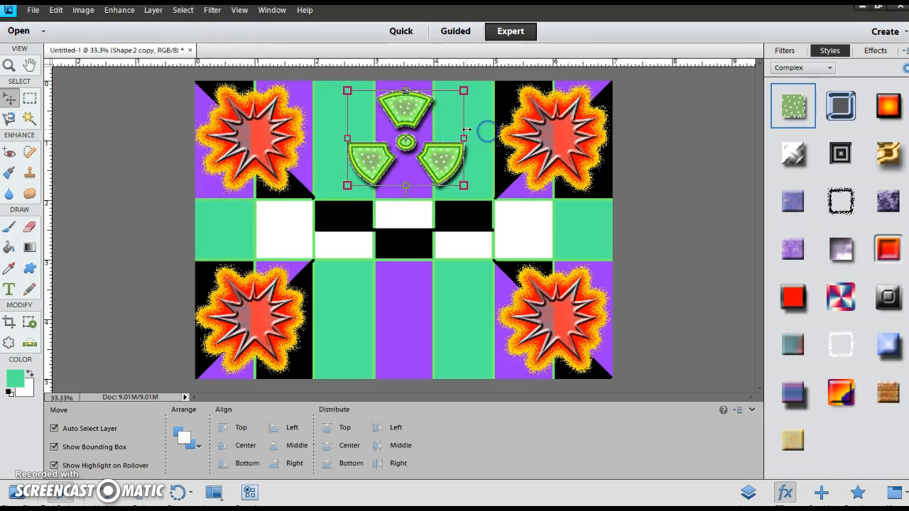
left_click_drag(408, 115, 409, 374)
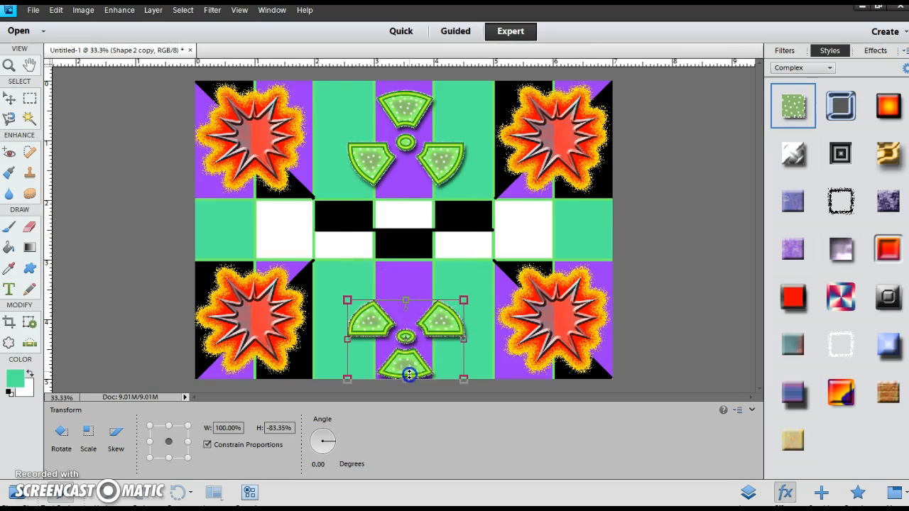
left_click_drag(409, 338, 402, 320)
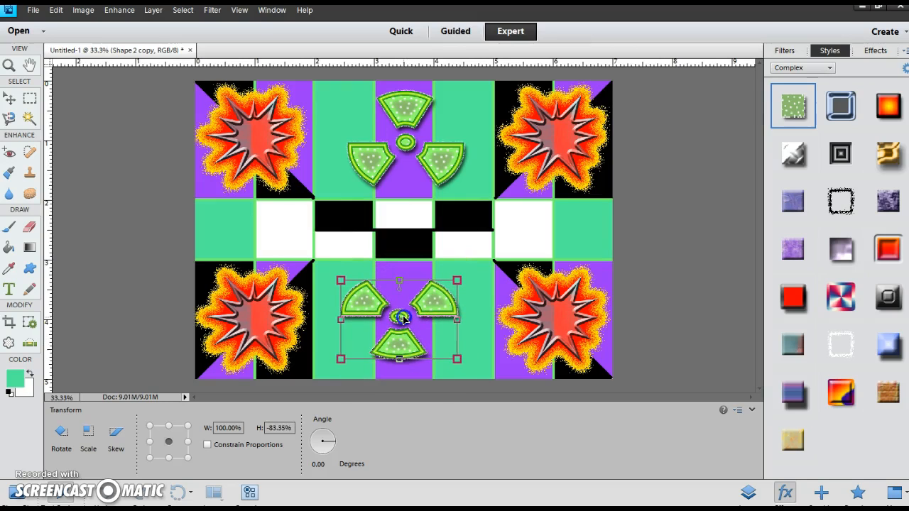
- Enlarge the flipped radioactive copy on all four sides so it better fills the space between the lower starbursts
left_click_drag(399, 280, 400, 268)
left_click_drag(400, 358, 401, 369)
left_click_drag(341, 319, 333, 319)
left_click_drag(457, 318, 470, 320)
key("Return")
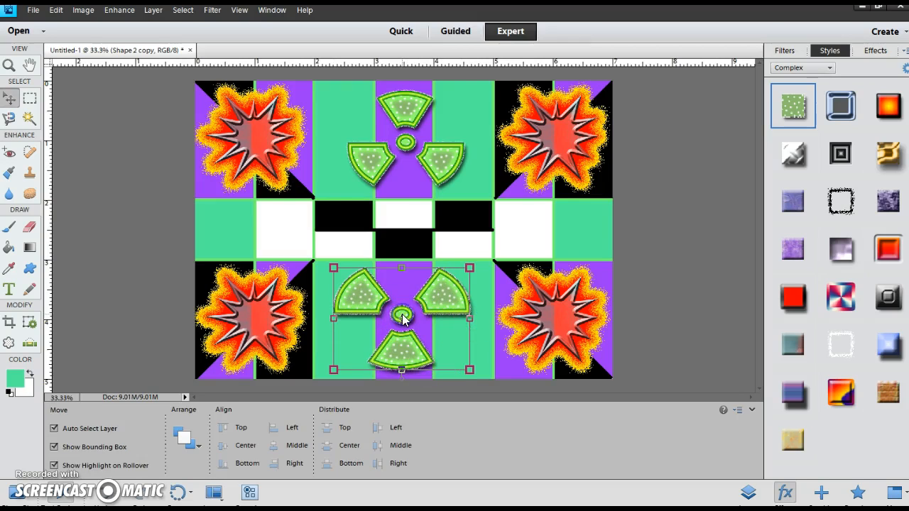
- Enlarge the upper radioactive shape to about 121.5% width and 110.6% height, then deselect it
left_click(406, 149)
left_click_drag(347, 139, 332, 140)
left_click_drag(463, 139, 474, 139)
left_click_drag(404, 91, 411, 114)
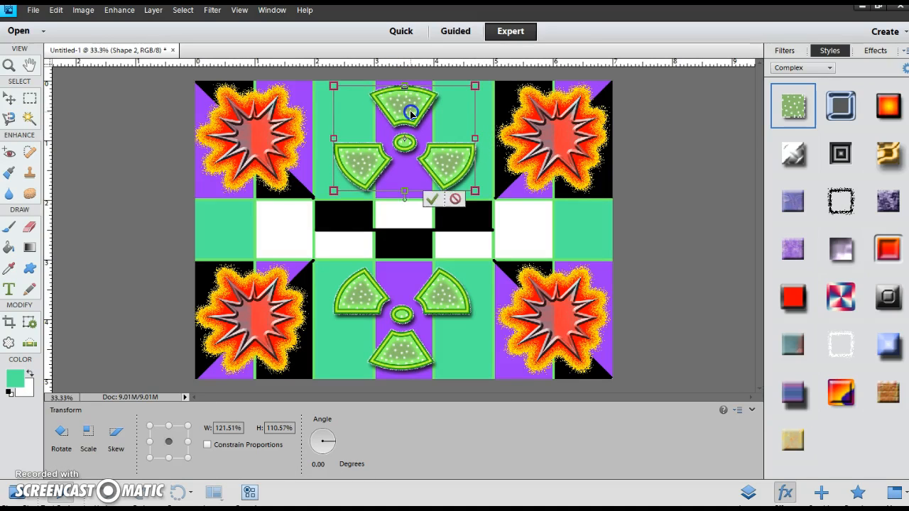
double_click(411, 114)
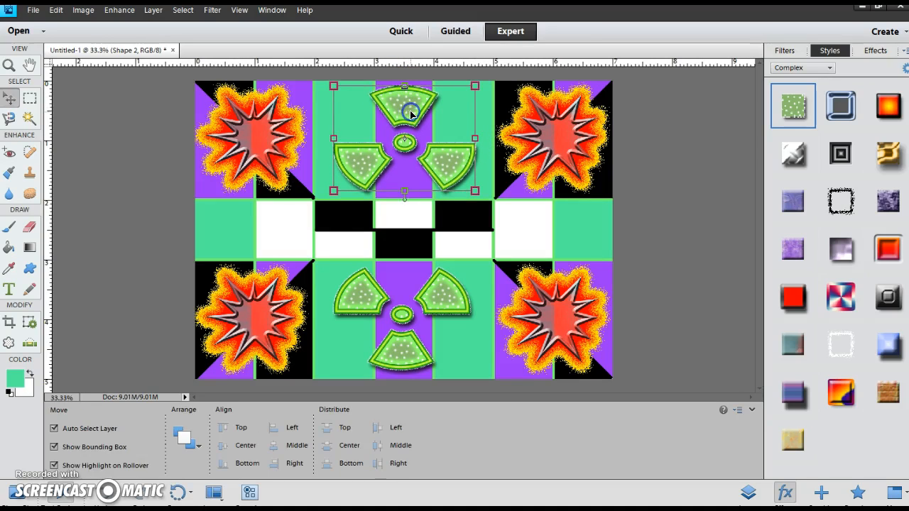
left_click(625, 284)
- Draw an X custom shape across the two right-hand blocks of the middle row and apply the glossy black Complex style
left_click(29, 270)
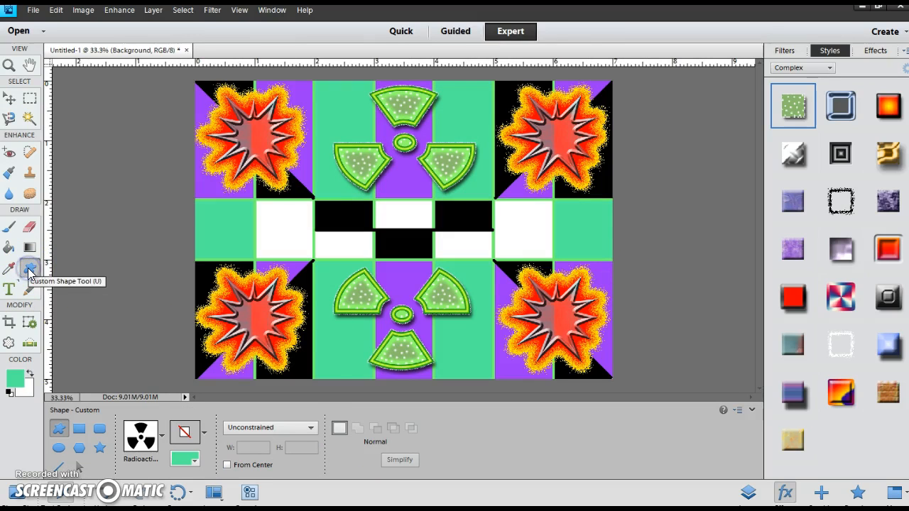
left_click(164, 435)
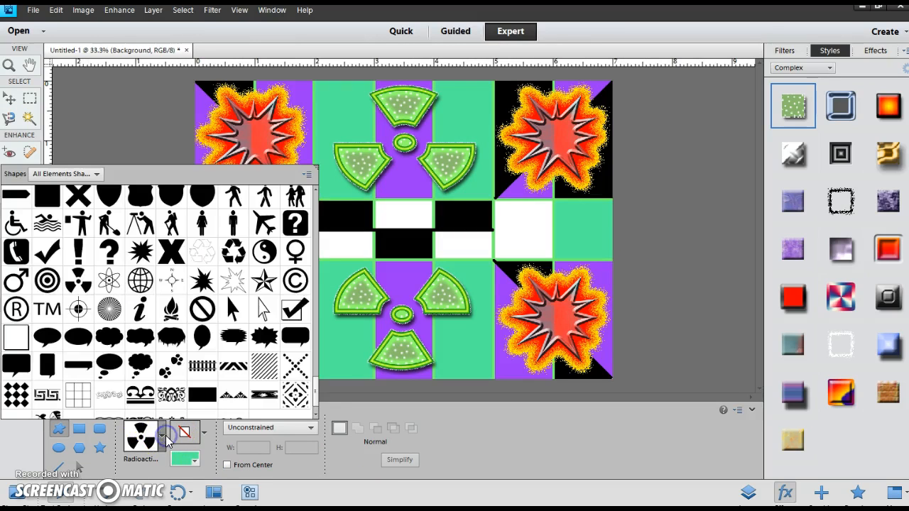
left_click(171, 253)
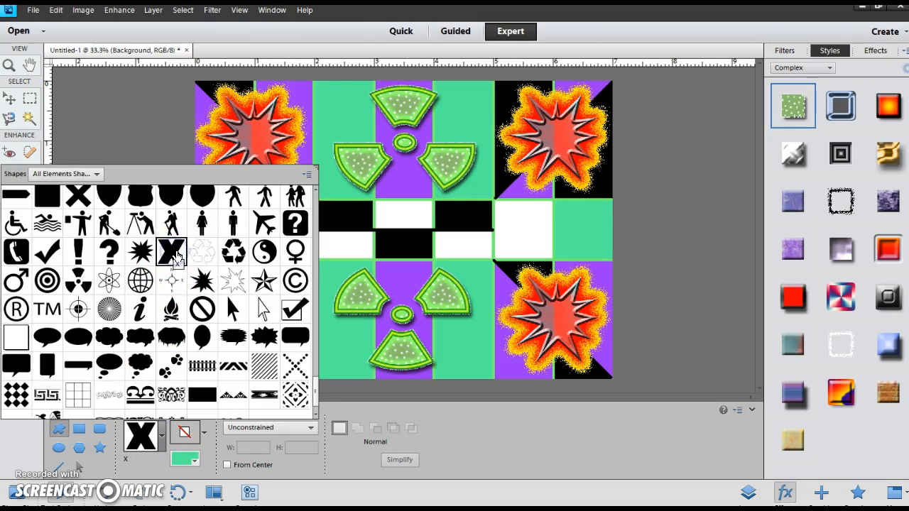
left_click(591, 215)
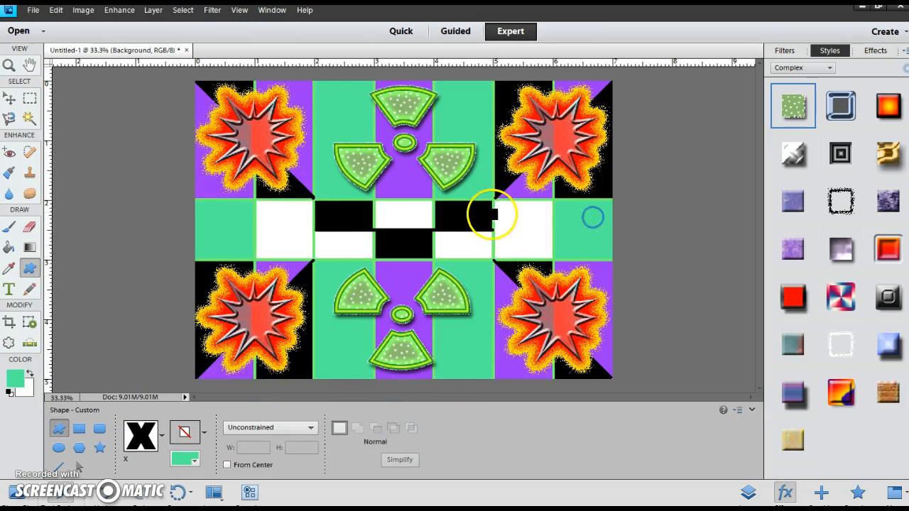
left_click_drag(504, 208, 607, 250)
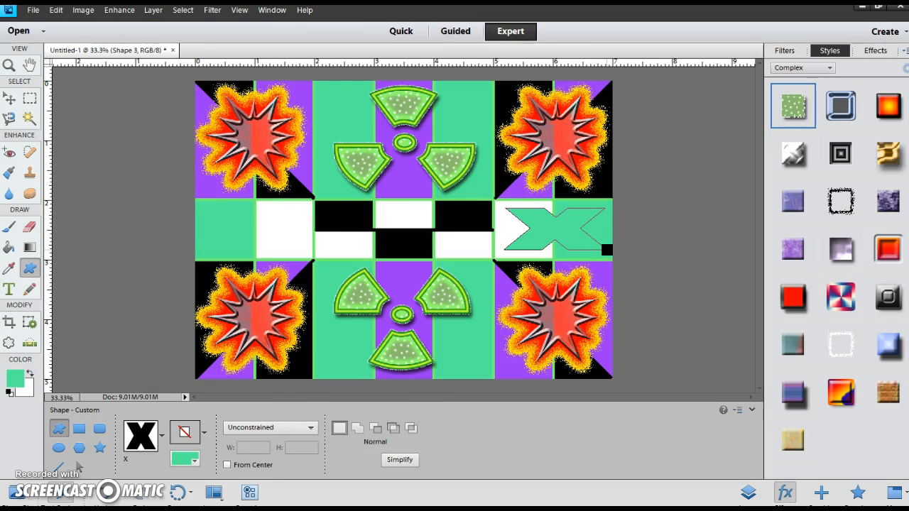
left_click(888, 303)
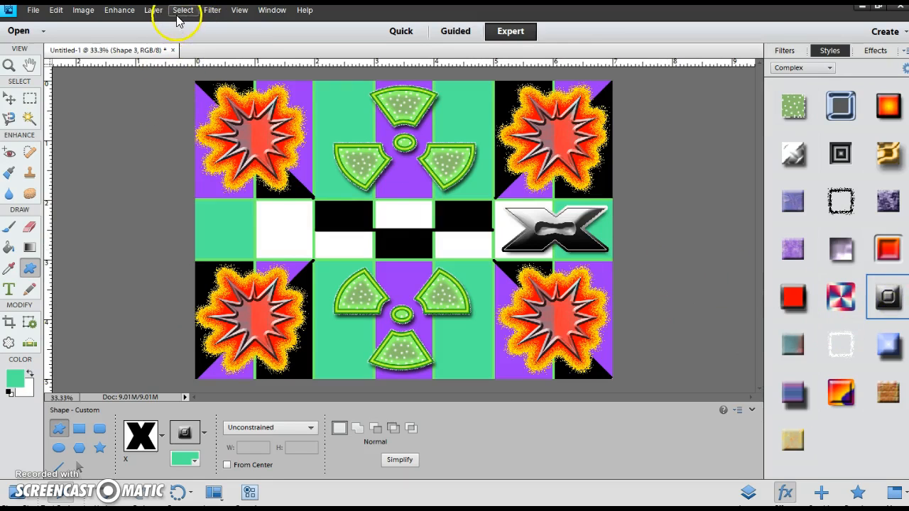
- Duplicate the X shape's layer, move the copy to the two left-hand blocks of the middle row, and deselect it
left_click(153, 10)
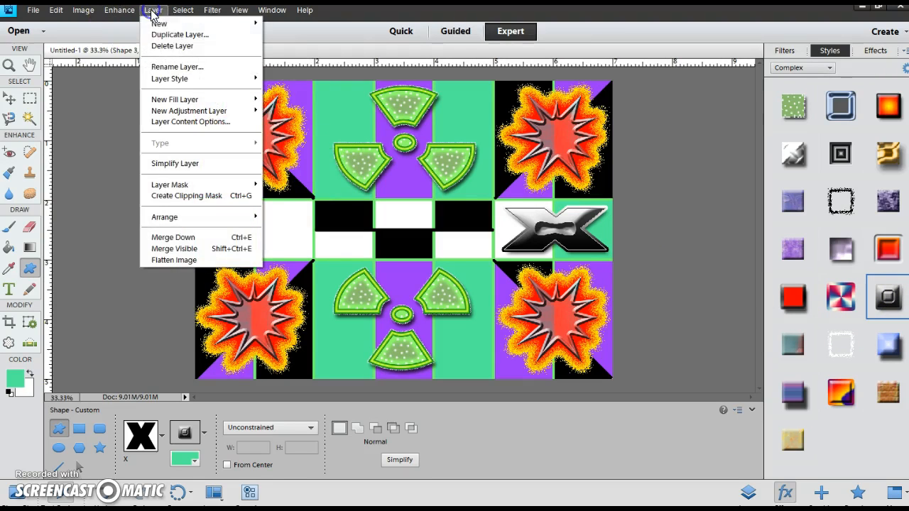
left_click(168, 35)
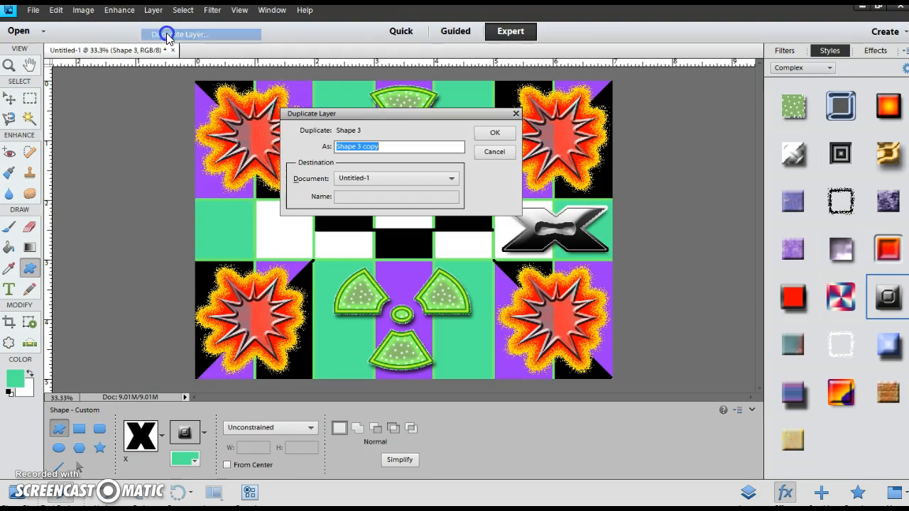
left_click(490, 130)
left_click(10, 99)
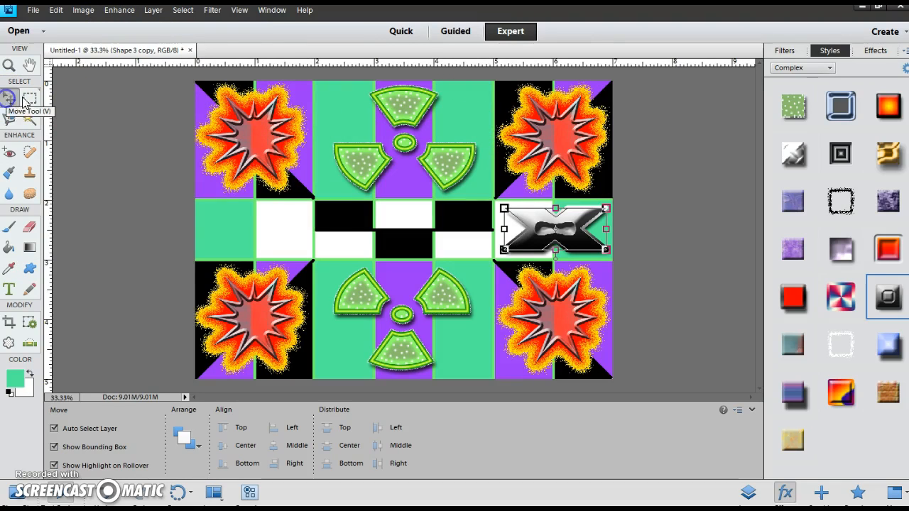
left_click_drag(554, 237, 257, 236)
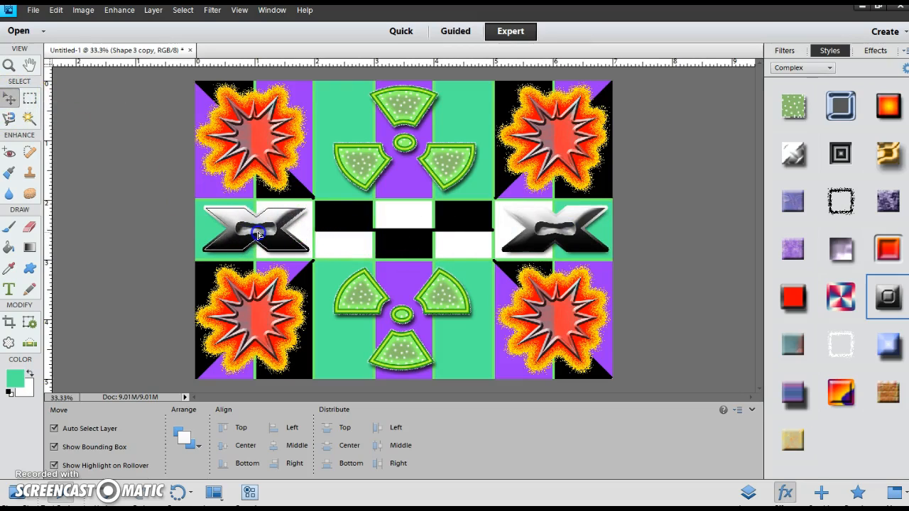
left_click(690, 263)
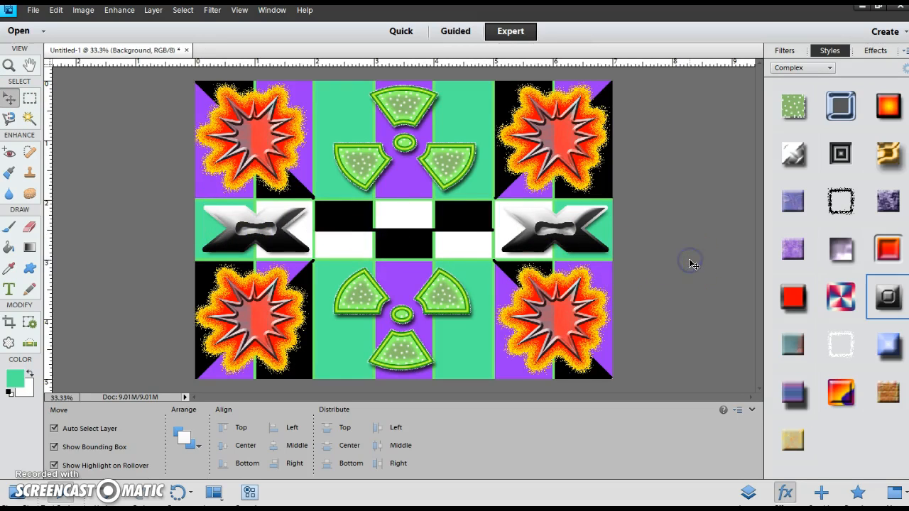